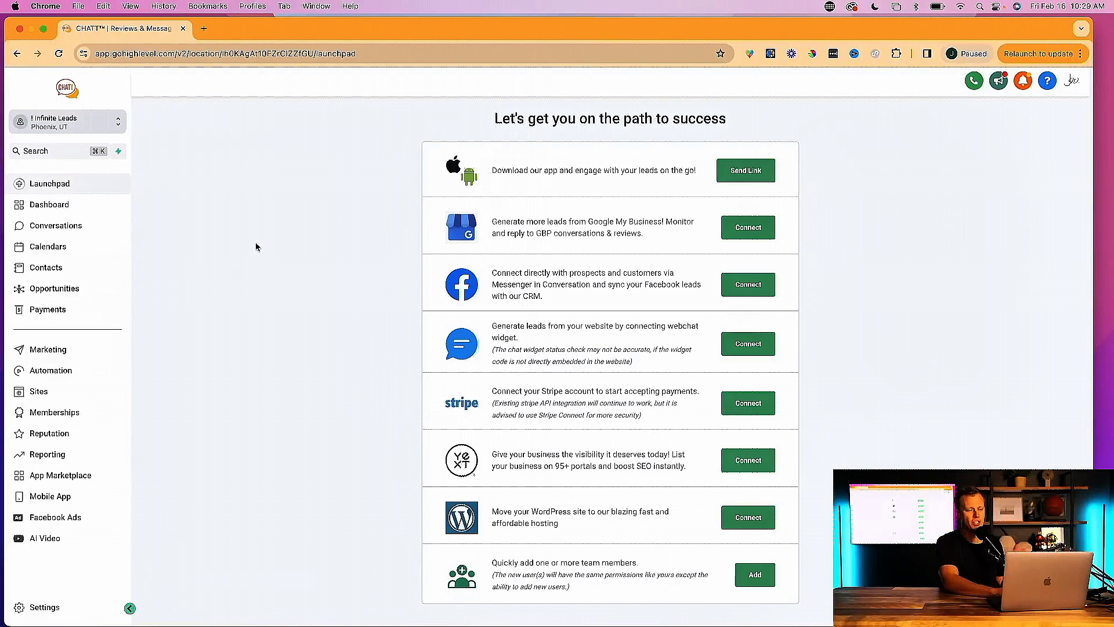
# Switch from the sub-account to the agency view and look at the SaaS Configurator's plans and pricing.
pyautogui.click(120, 124)
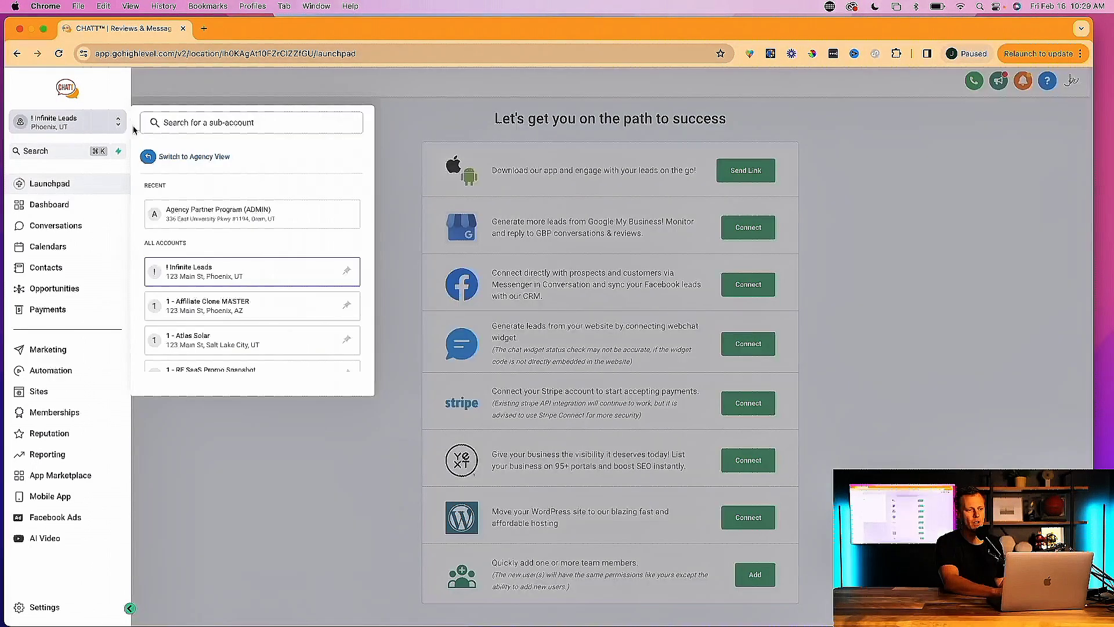
pyautogui.click(413, 211)
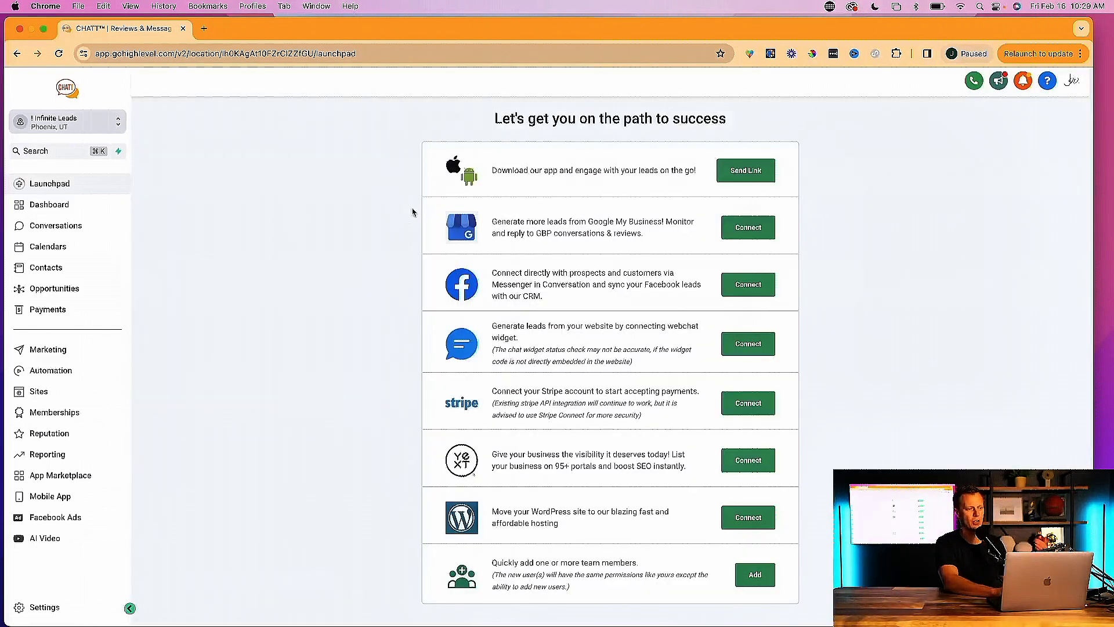
pyautogui.click(101, 129)
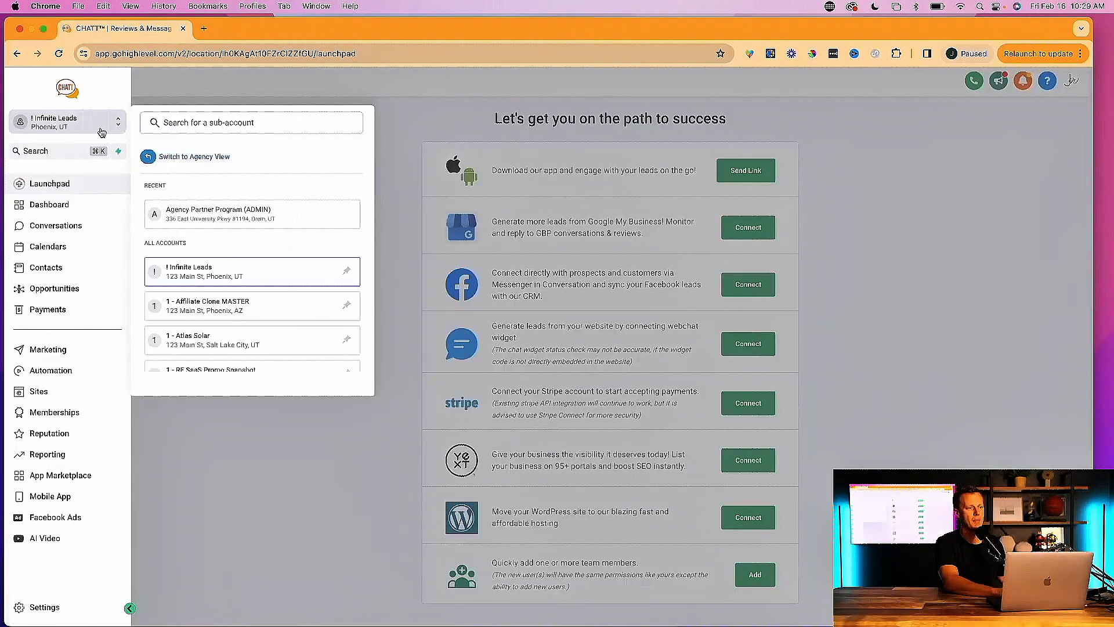
pyautogui.click(199, 158)
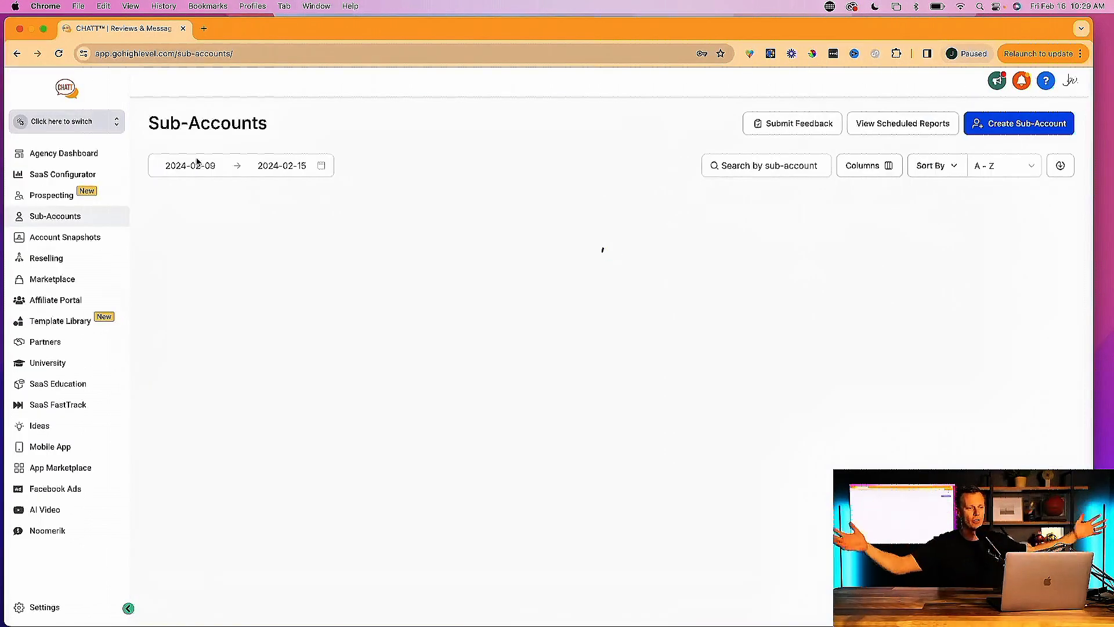
pyautogui.click(61, 178)
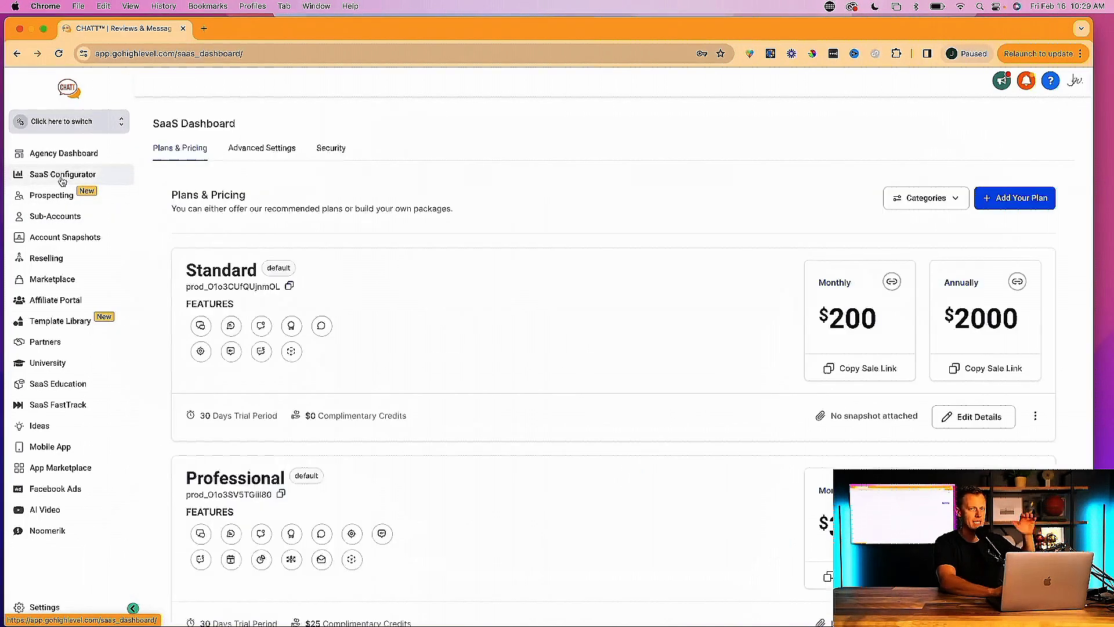
# Switch back to the Infinite Leads sub-account and open its Launchpad.
pyautogui.click(68, 121)
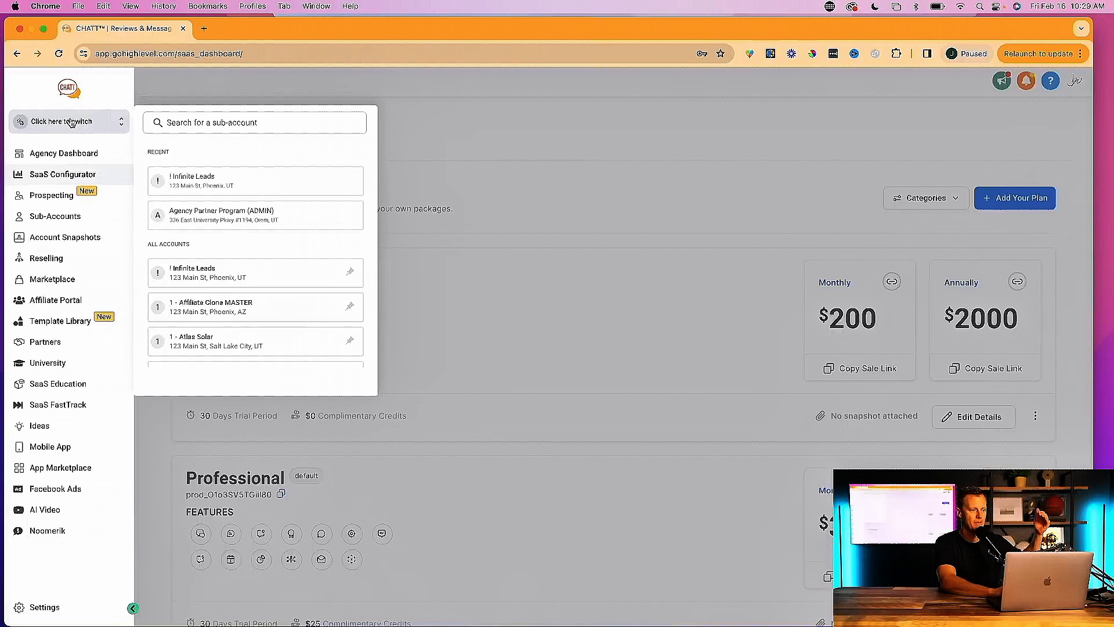
pyautogui.click(189, 181)
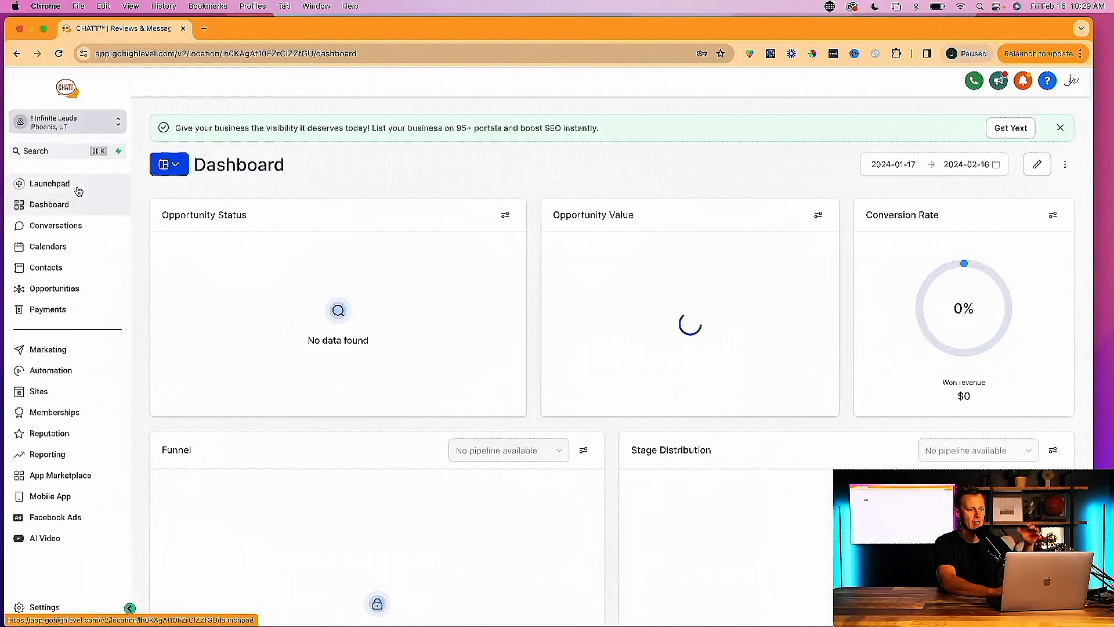
pyautogui.click(79, 191)
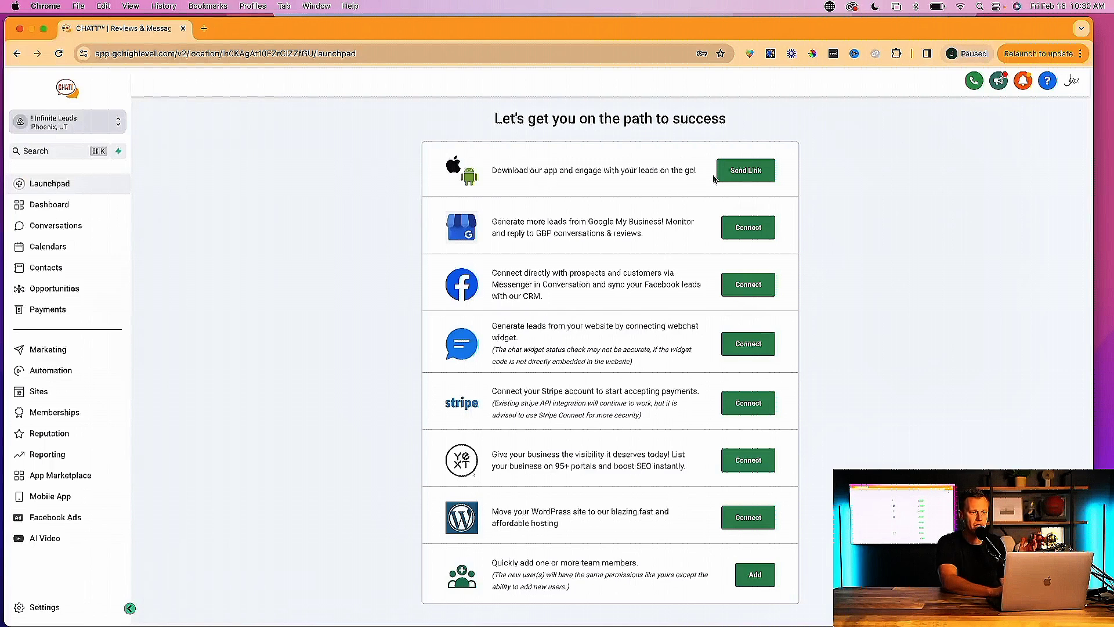
# Look at the Launchpad's mobile app download prompt and Google My Business connection prompts, closing each without connecting.
pyautogui.click(749, 172)
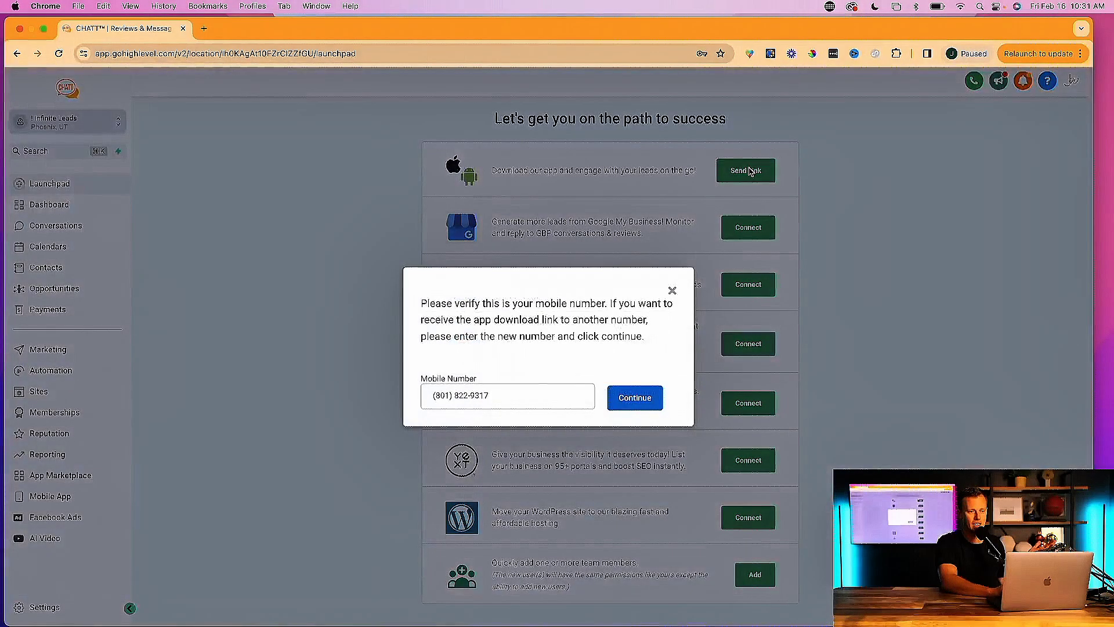
pyautogui.click(673, 290)
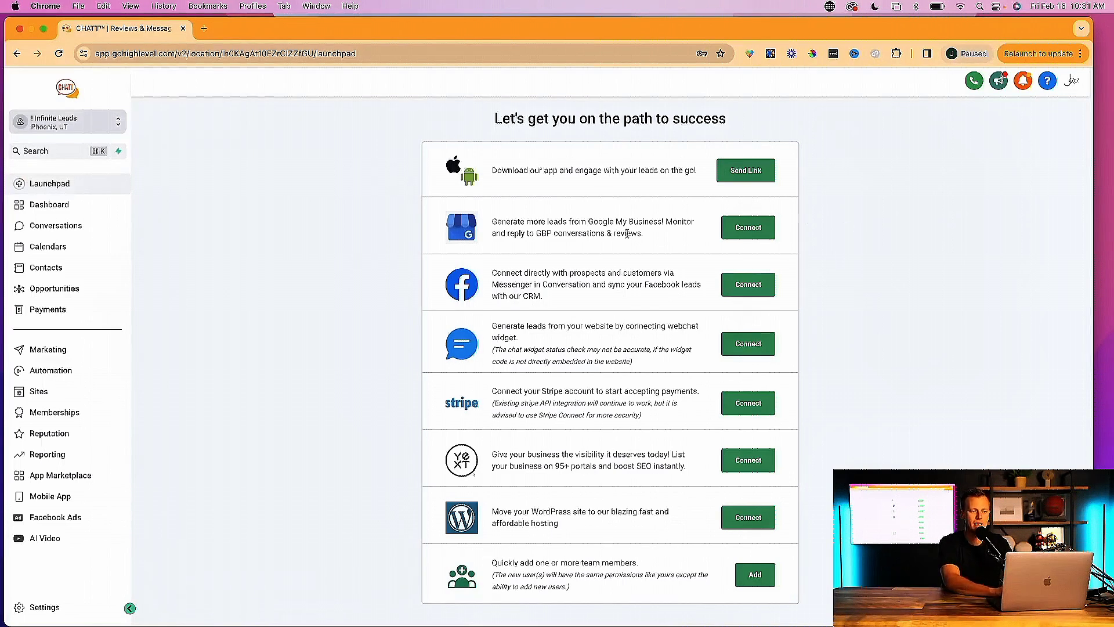
pyautogui.click(746, 230)
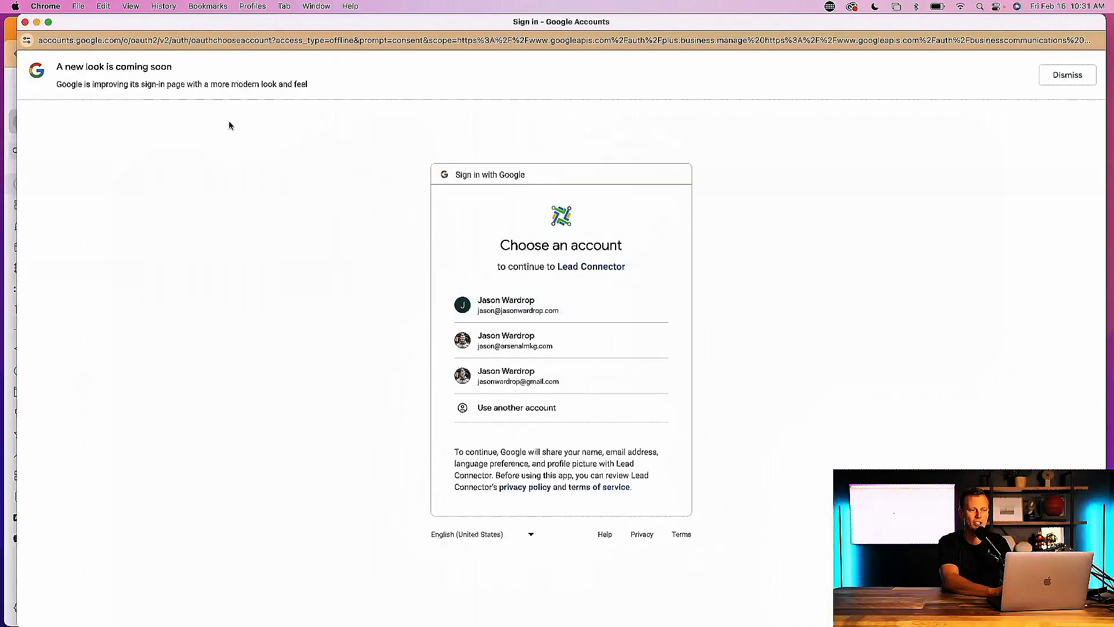
pyautogui.click(25, 22)
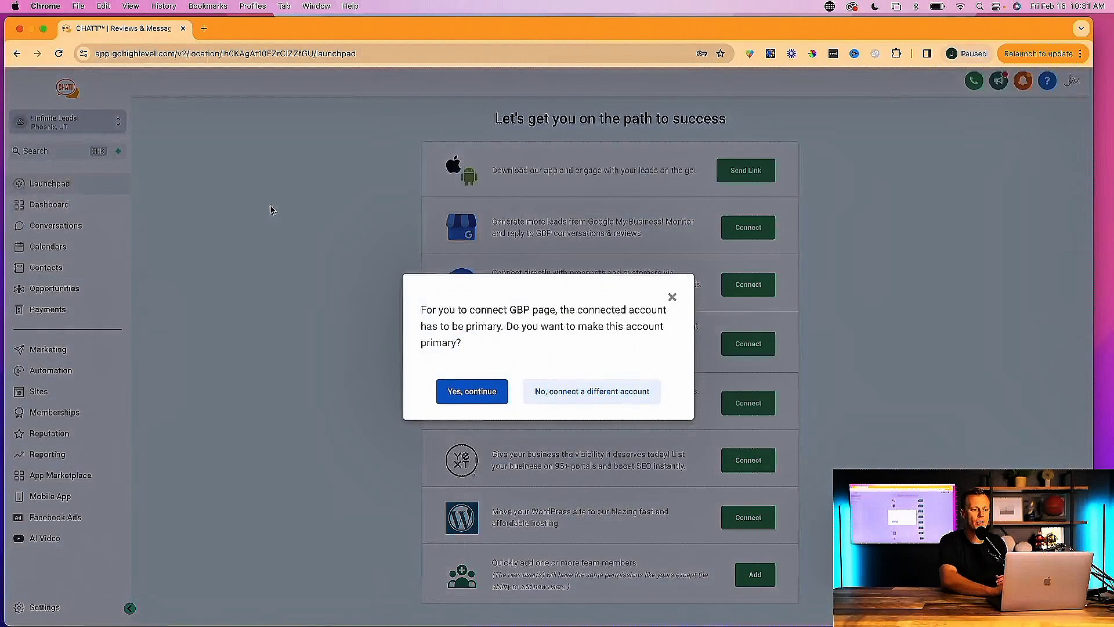
pyautogui.click(672, 297)
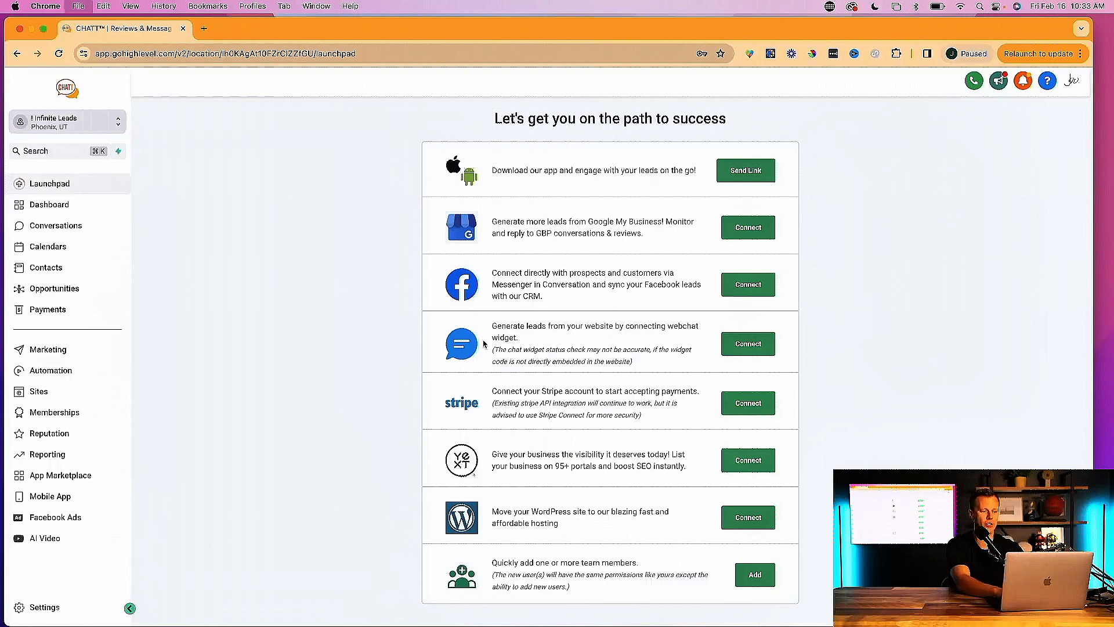
# Load the GoHighLevel website in a new browser tab and view its webchat form, closing the form without sending a message.
pyautogui.press('super+t')
pyautogui.write('gohi')
pyautogui.press('Return')
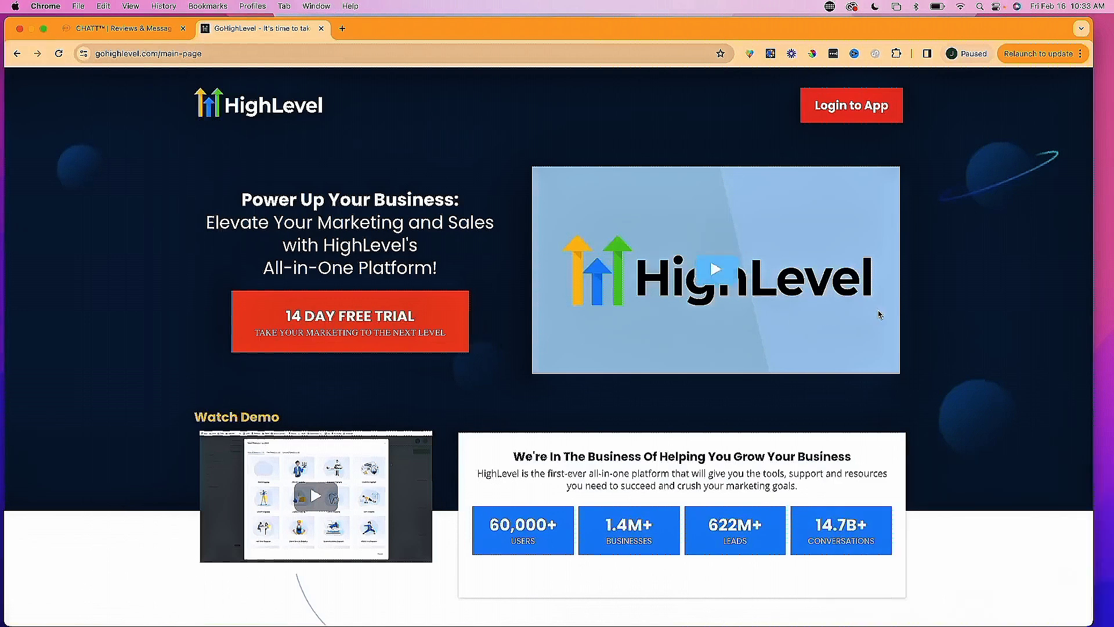
pyautogui.moveTo(1023, 553)
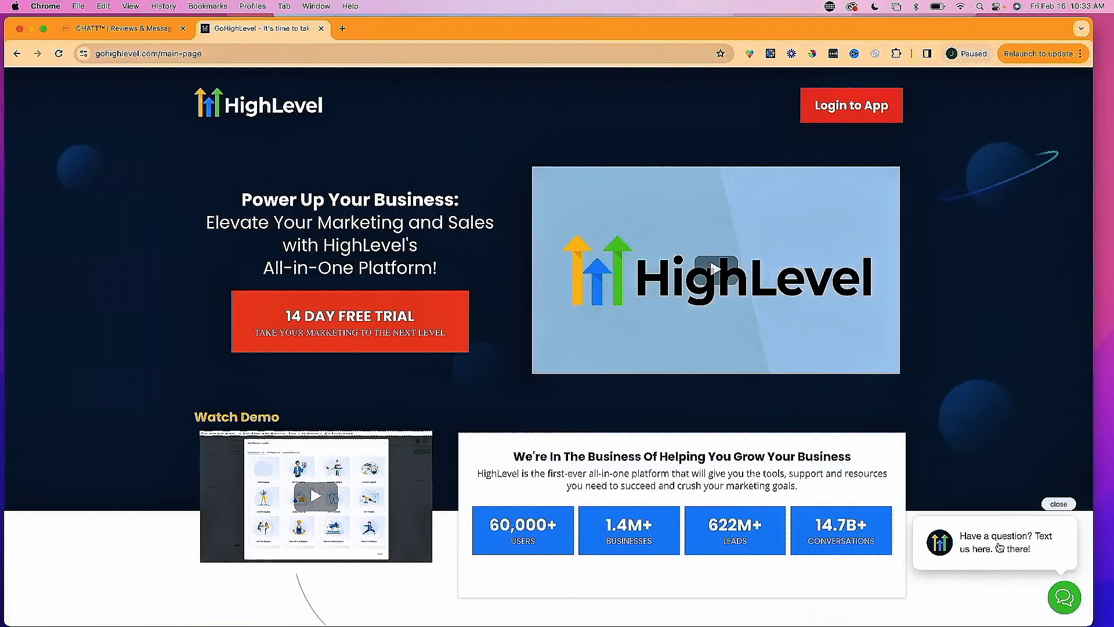
pyautogui.click(1024, 551)
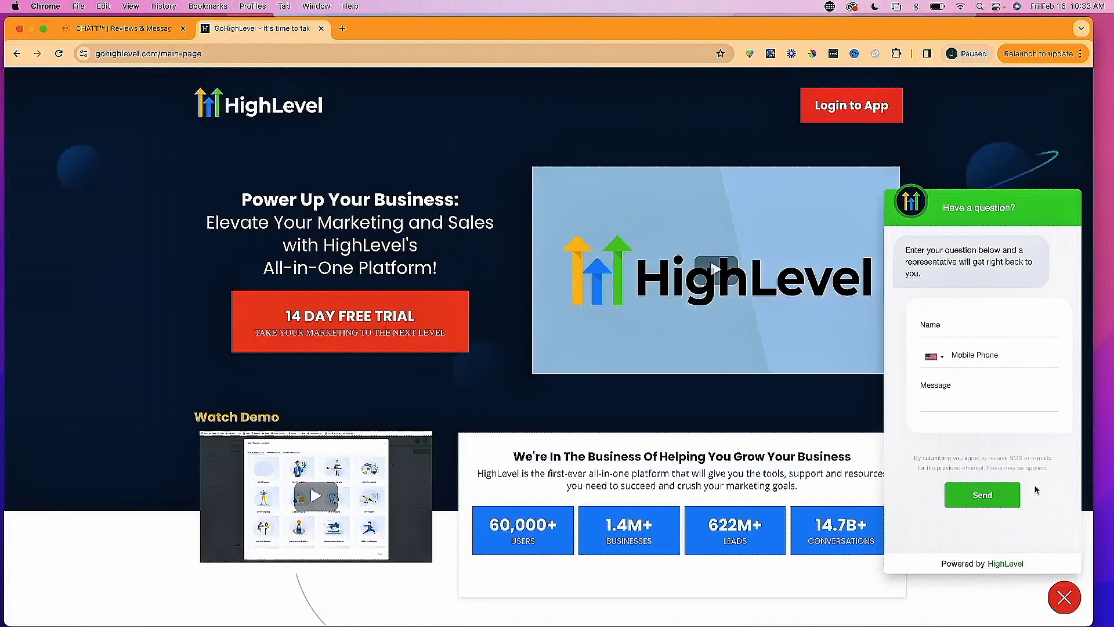
pyautogui.click(1065, 597)
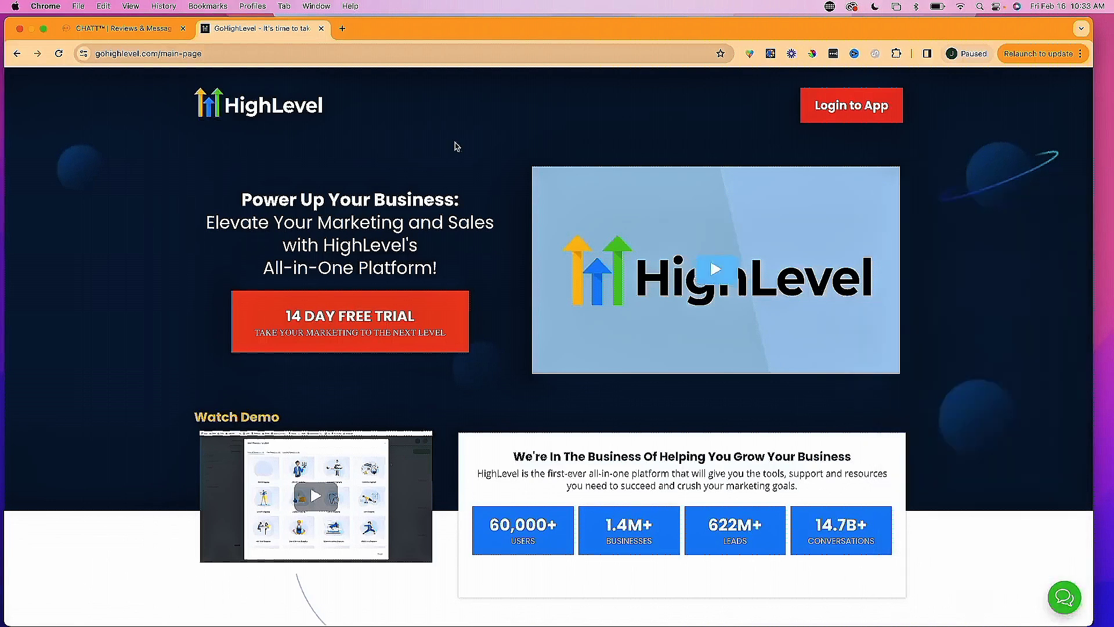
# Return to the Launchpad and look at the webchat widget's website prompt and the team member invitation form, closing both unfilled.
pyautogui.click(139, 29)
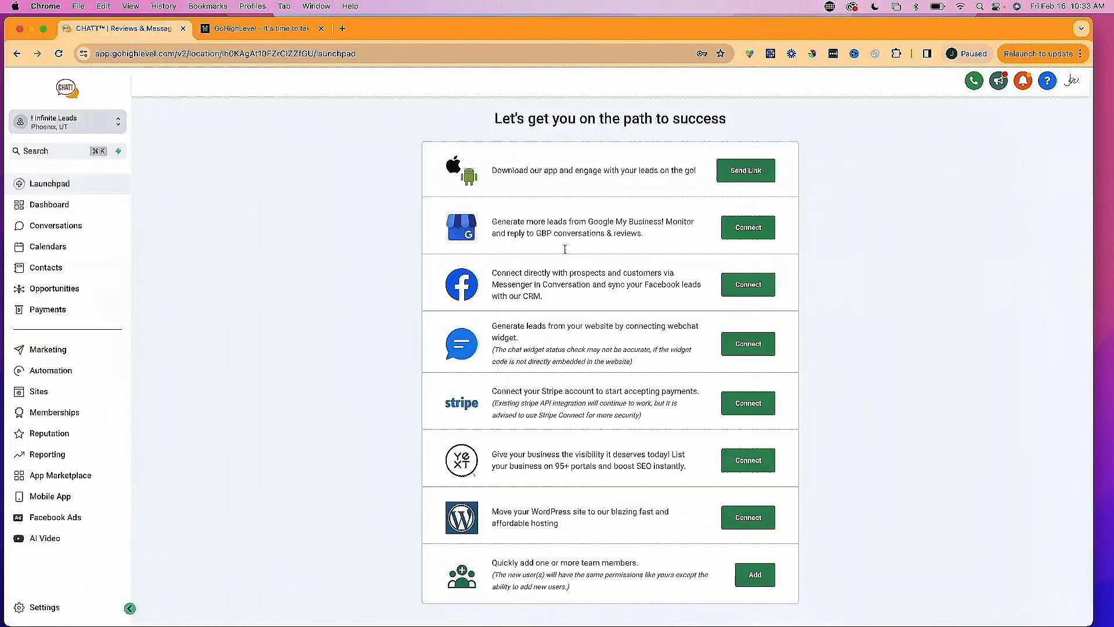
pyautogui.click(742, 345)
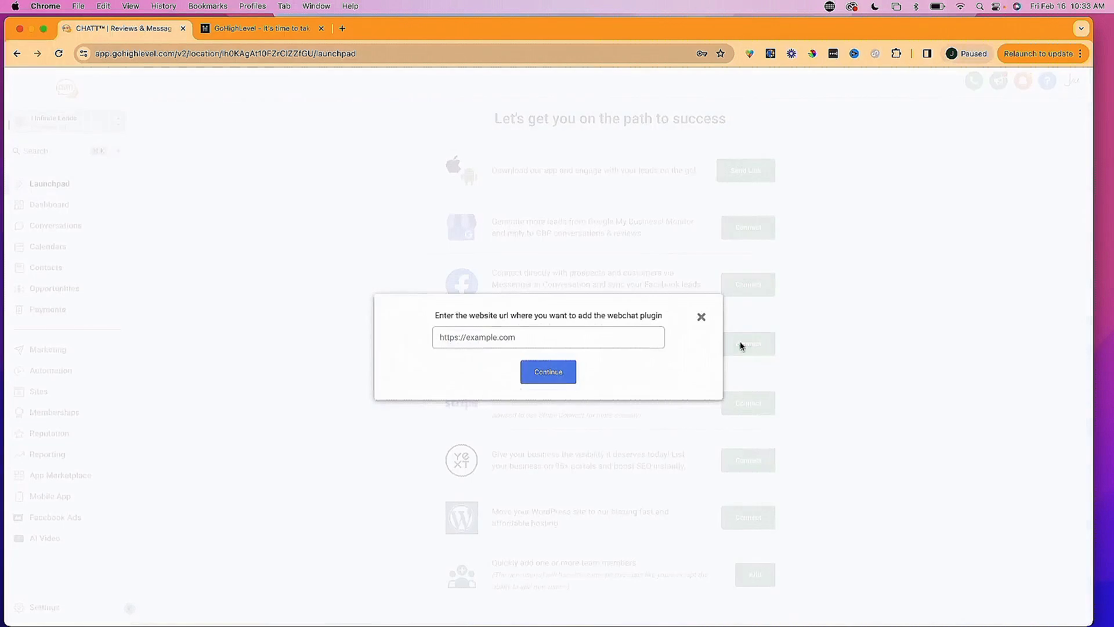
pyautogui.click(702, 317)
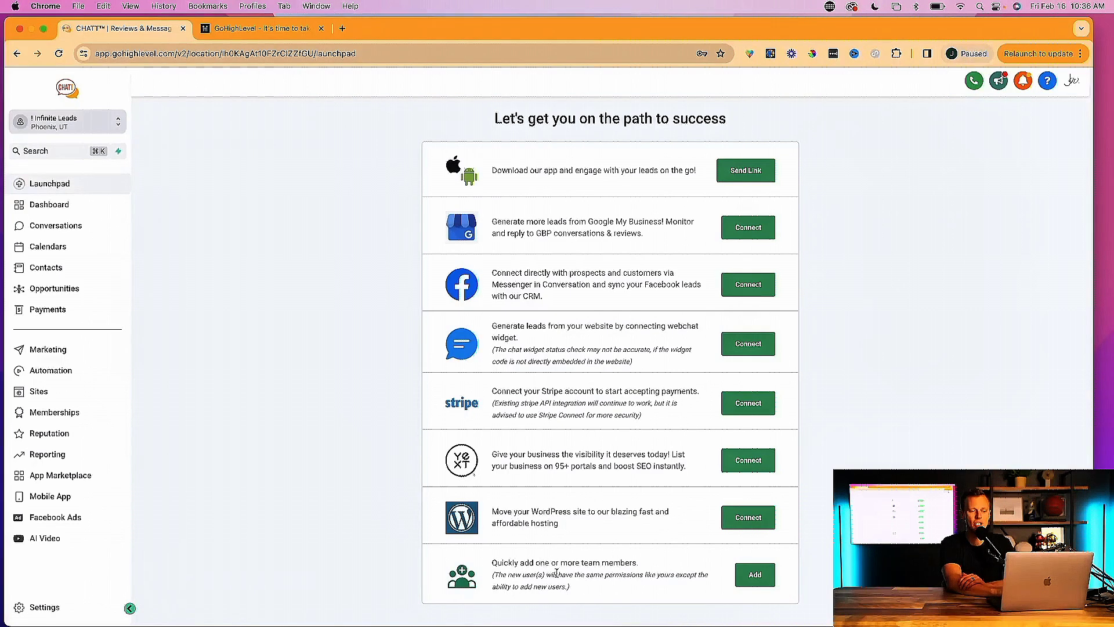
pyautogui.click(766, 576)
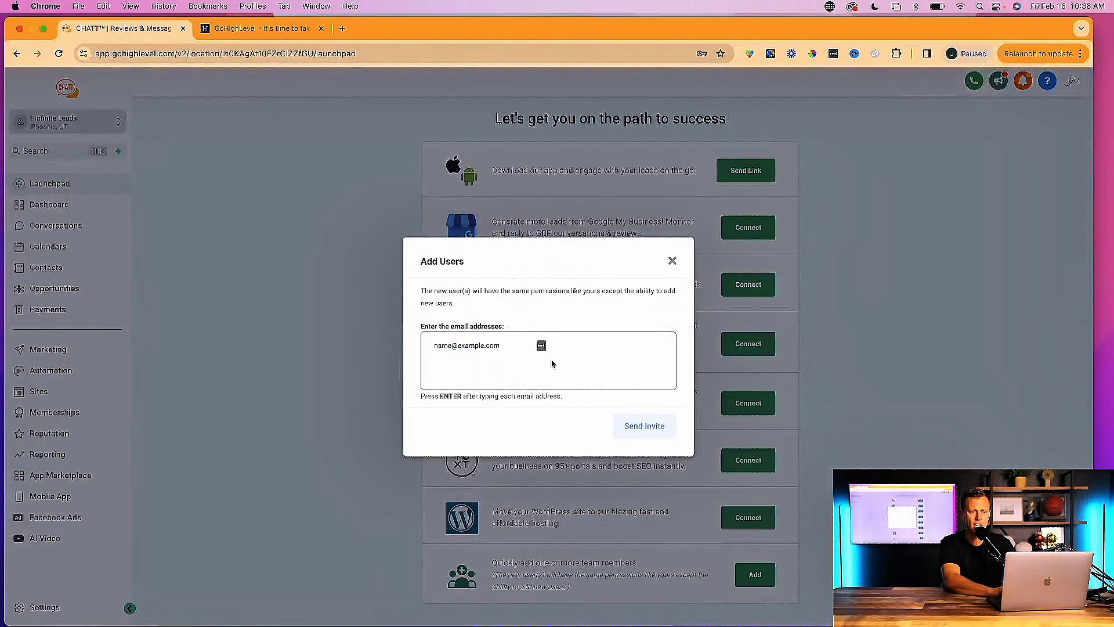
pyautogui.click(672, 262)
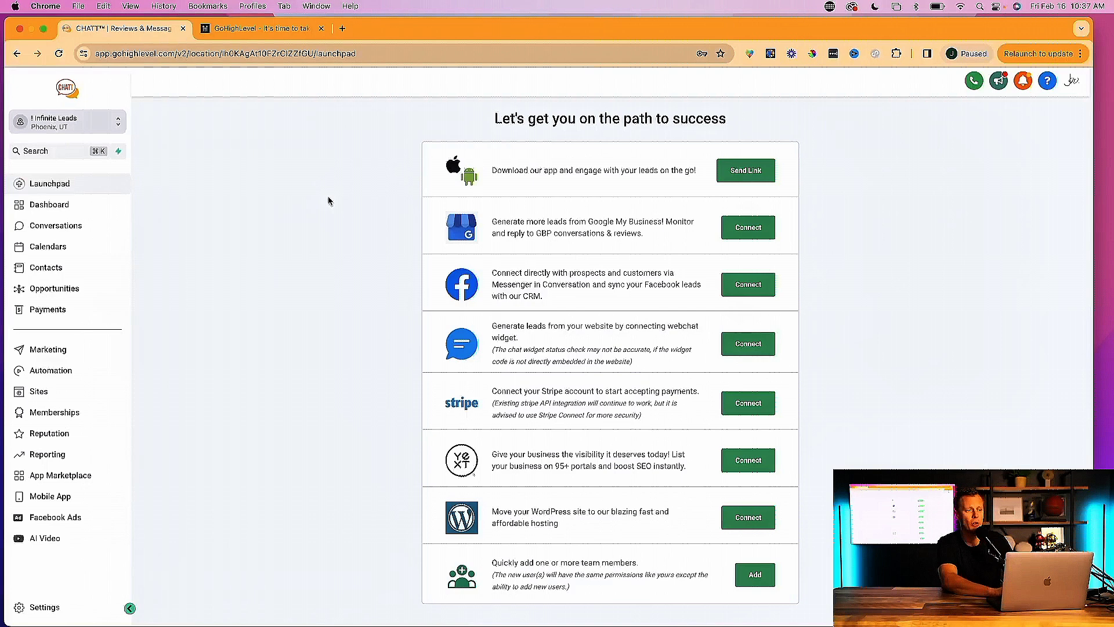
# Open the sub-account's dashboard and review its opportunity, conversion rate, funnel and stage distribution widgets.
pyautogui.click(58, 207)
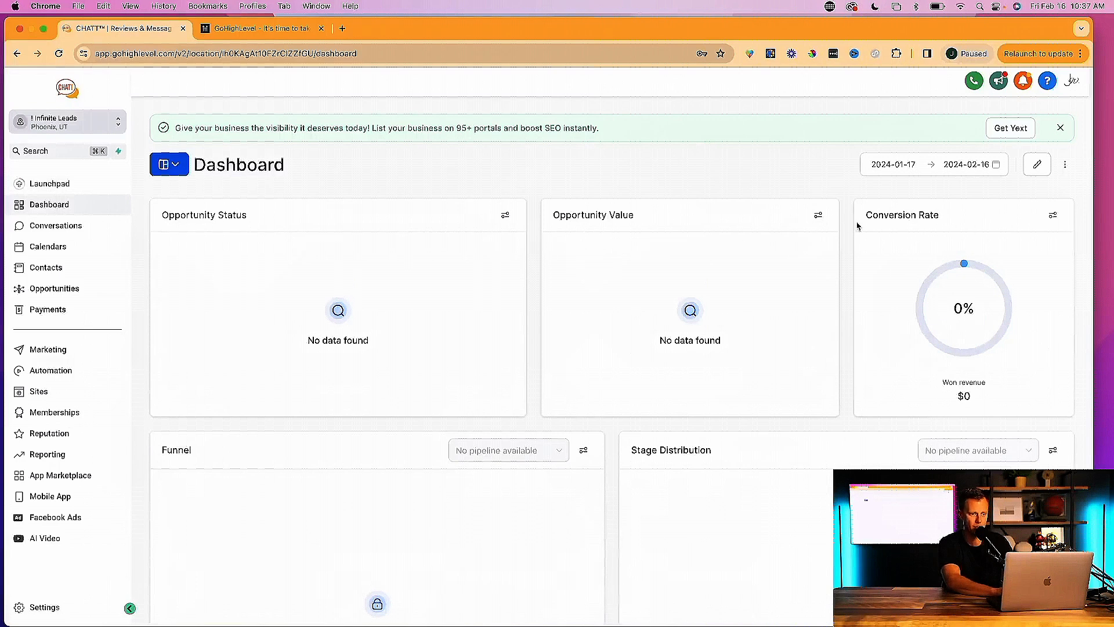
pyautogui.scroll(-3, 635, 330)
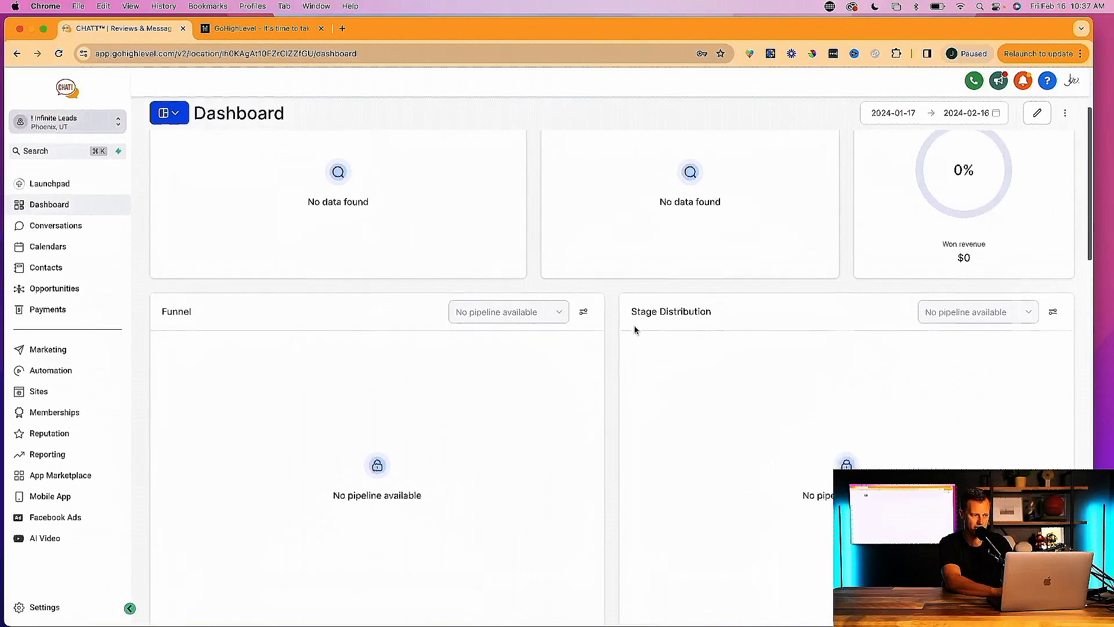
pyautogui.scroll(3, 635, 330)
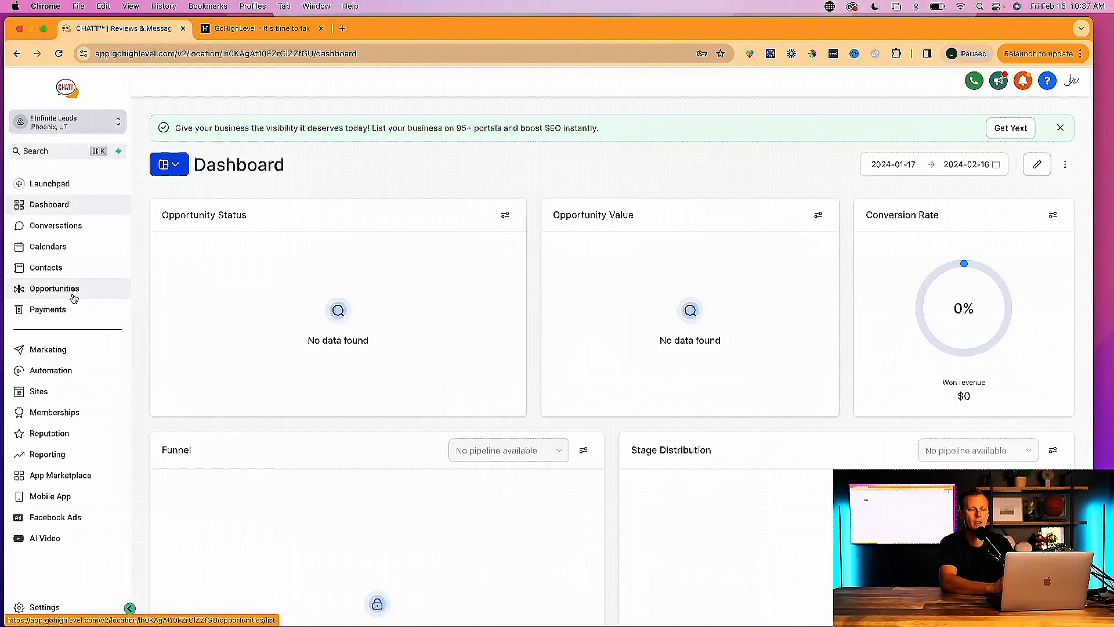
# View the sub-account's Conversations inbox and its weekly calendar.
pyautogui.click(69, 225)
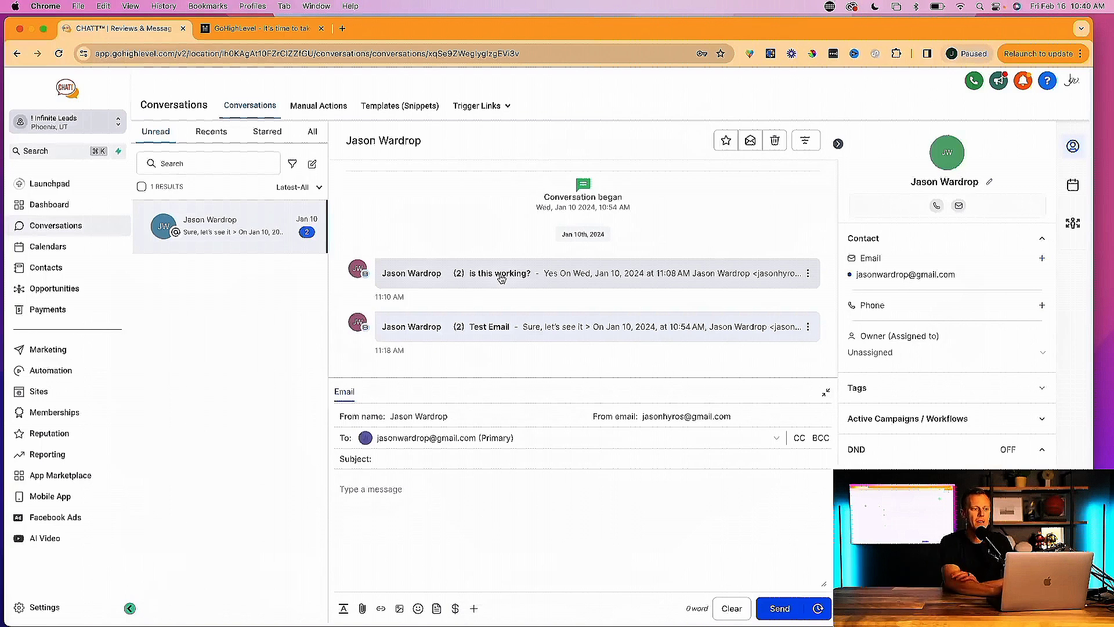
pyautogui.click(54, 250)
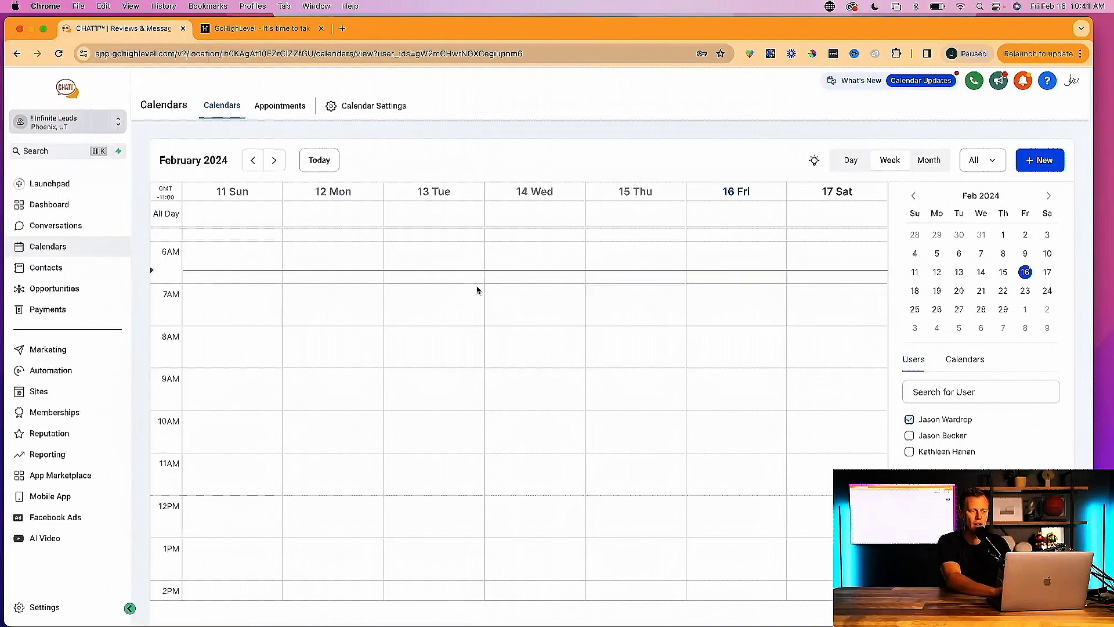
# Open the first record in Contacts and examine its contact fields, tags, workflows, opportunities and DND options.
pyautogui.click(62, 269)
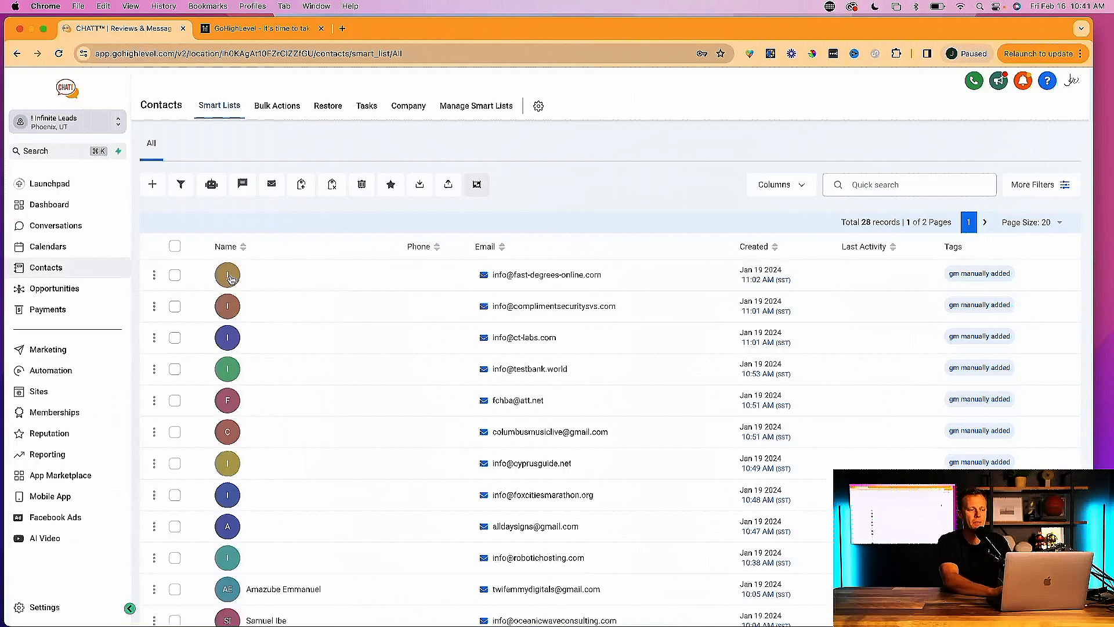
pyautogui.click(227, 275)
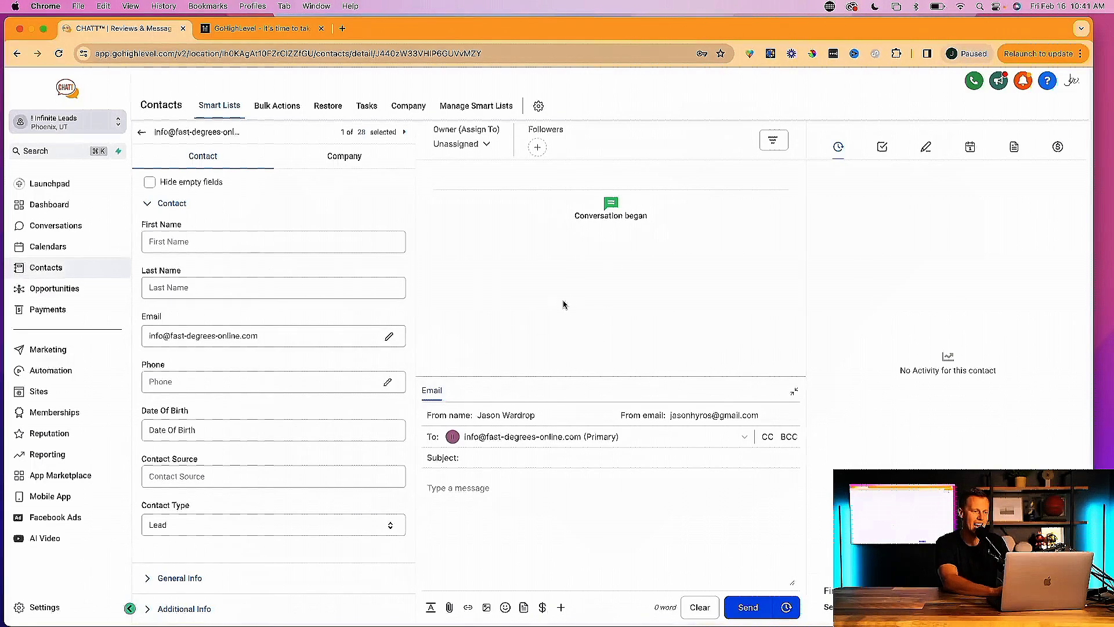
pyautogui.scroll(-5, 270, 401)
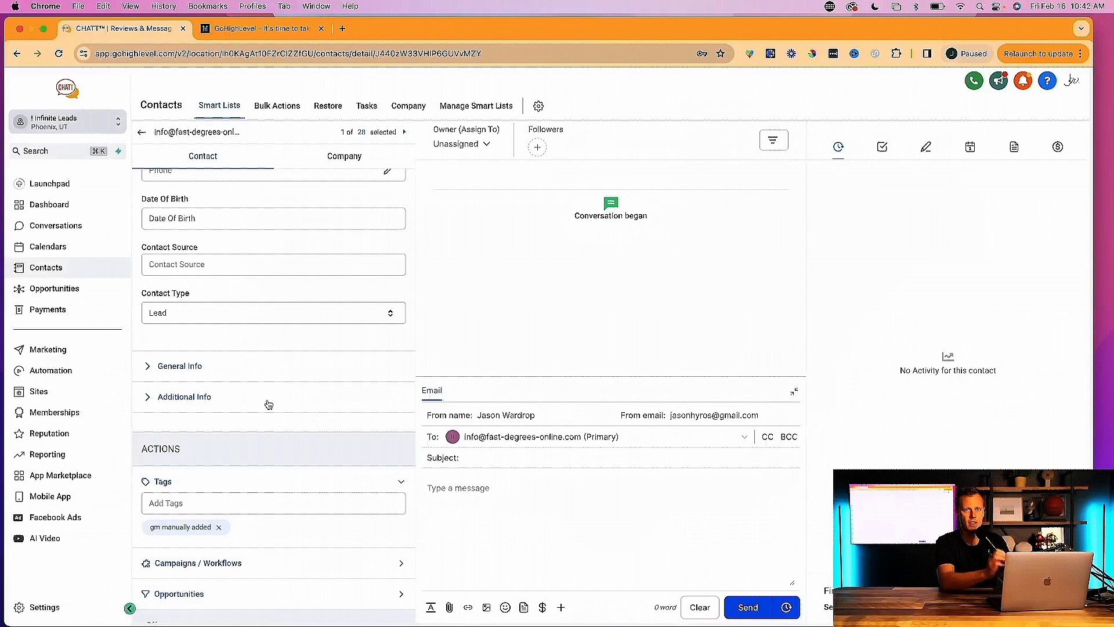
pyautogui.scroll(-3, 269, 404)
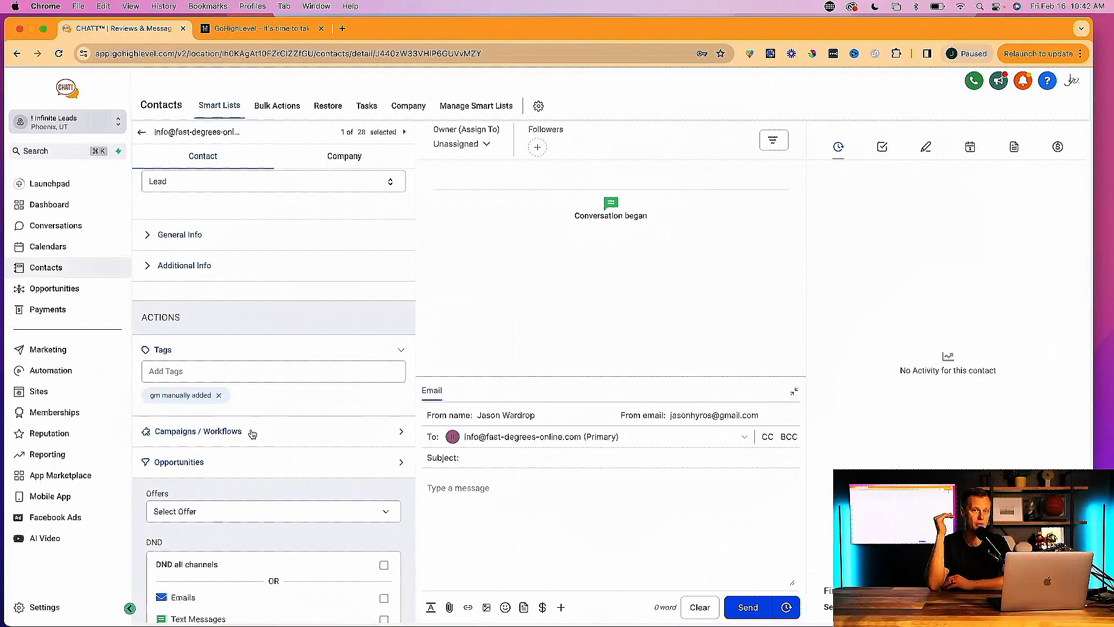
pyautogui.scroll(-2, 253, 434)
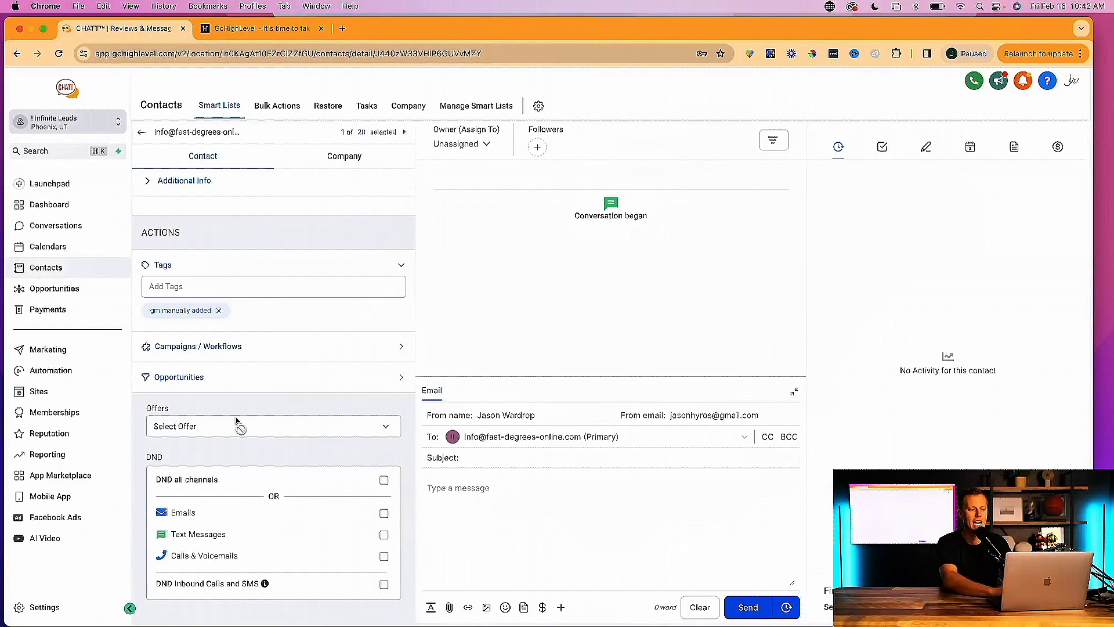
pyautogui.scroll(8, 237, 420)
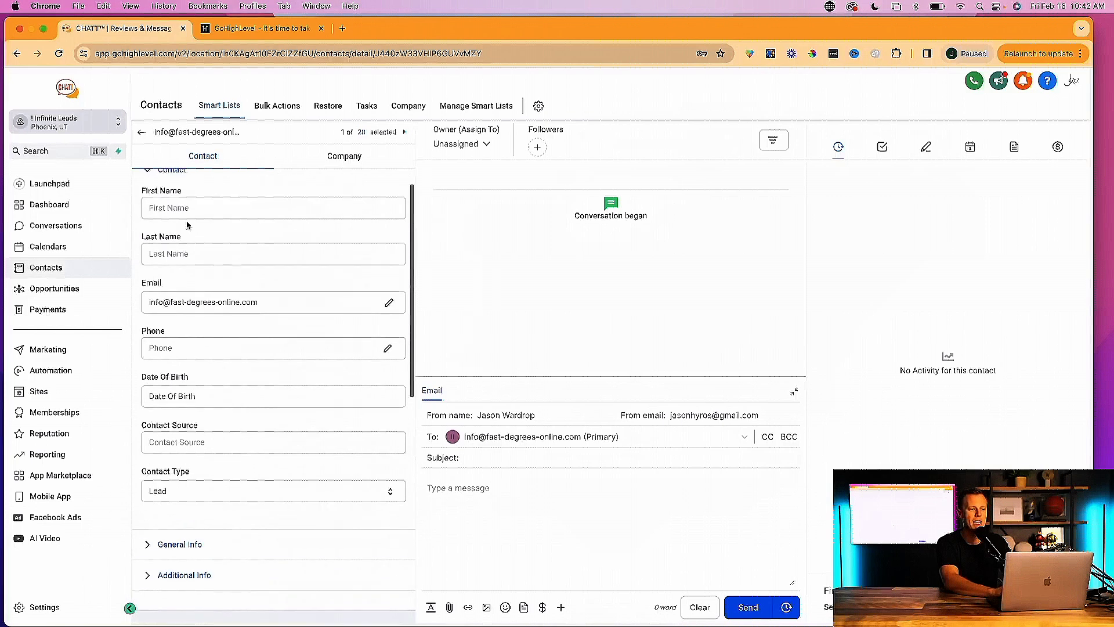
# Return to the Contacts smart list and select every contact on the first page.
pyautogui.click(141, 133)
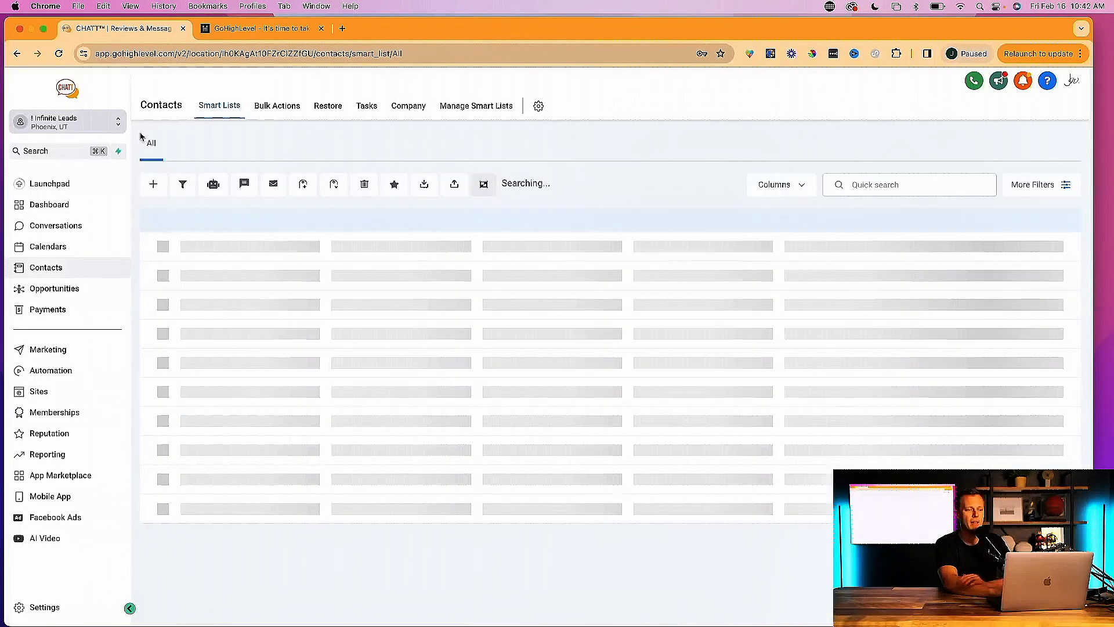
pyautogui.click(175, 246)
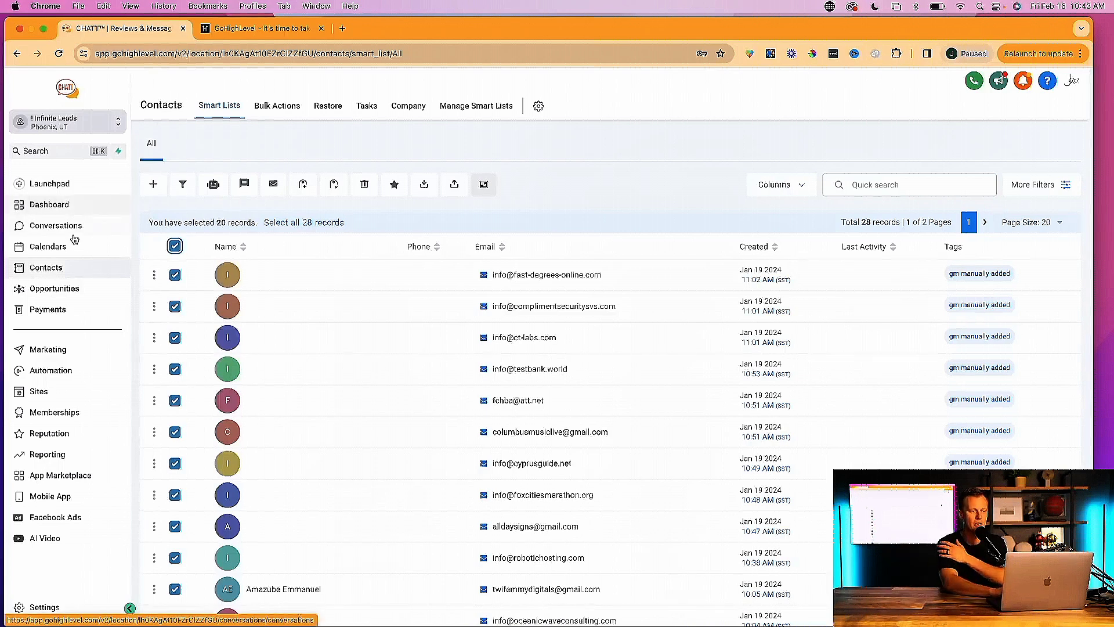
# Review the sub-account's Opportunities and Pipelines pages, inspecting the new pipeline form without creating one.
pyautogui.click(57, 293)
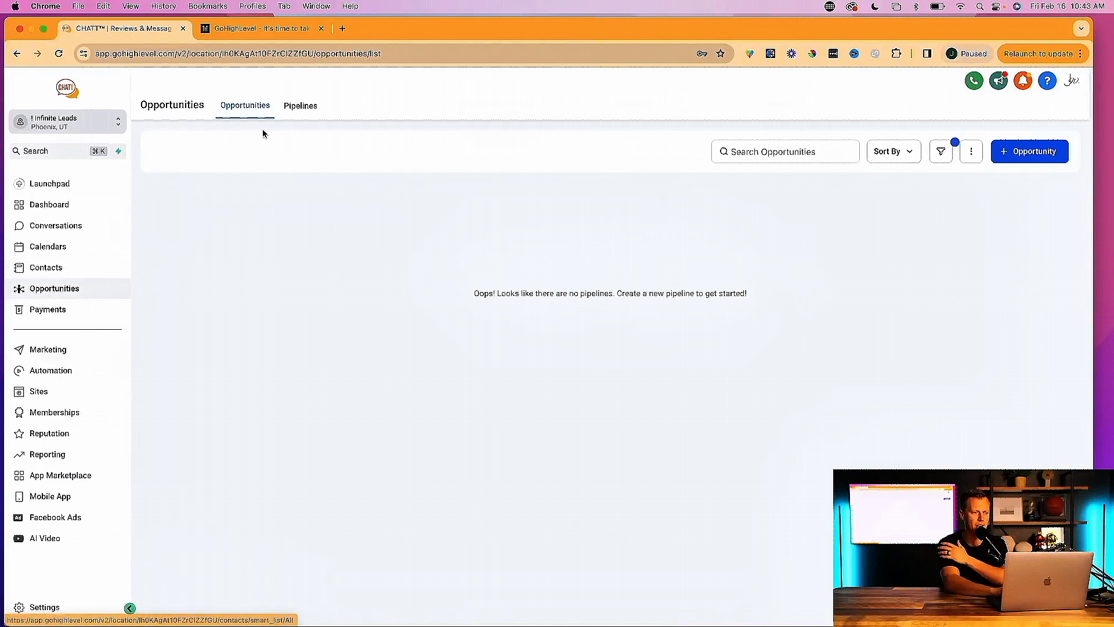
pyautogui.click(297, 106)
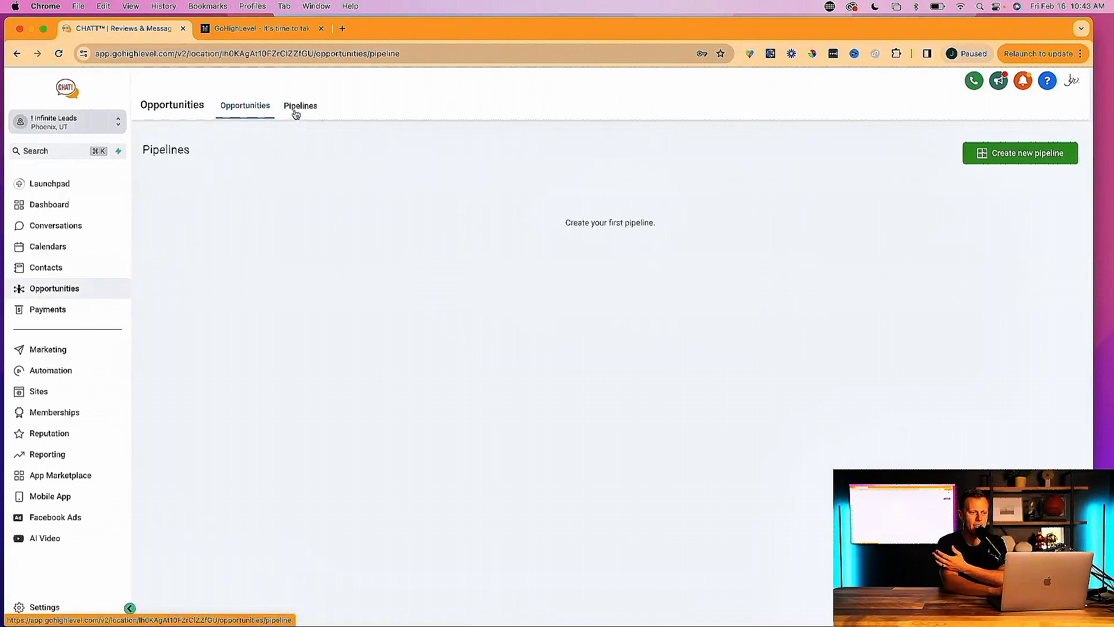
pyautogui.click(1008, 155)
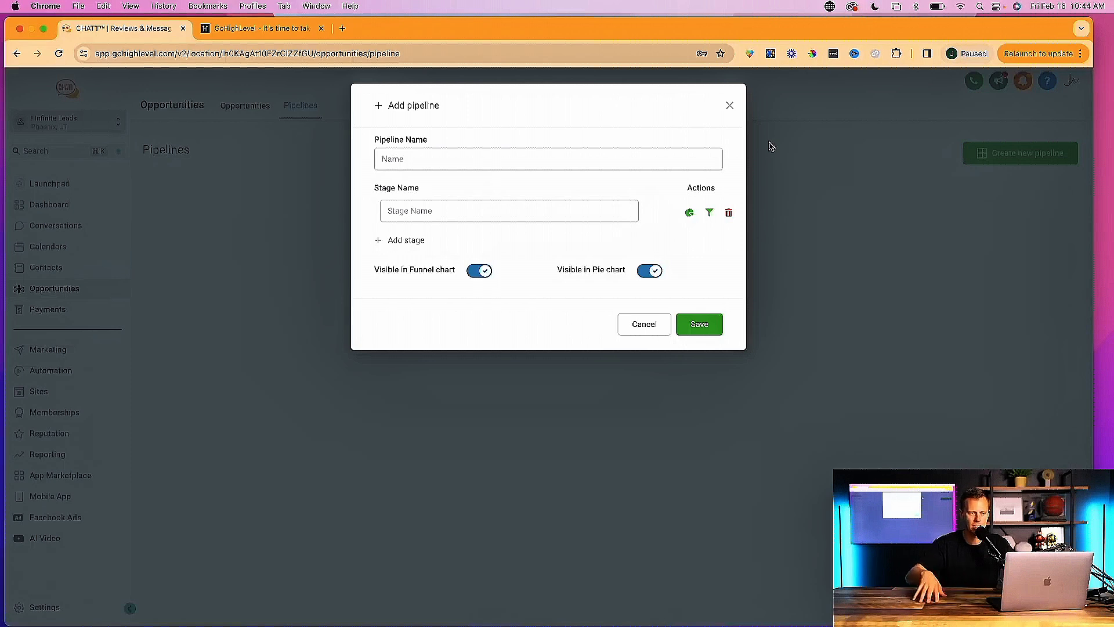
pyautogui.click(731, 105)
pyautogui.click(258, 107)
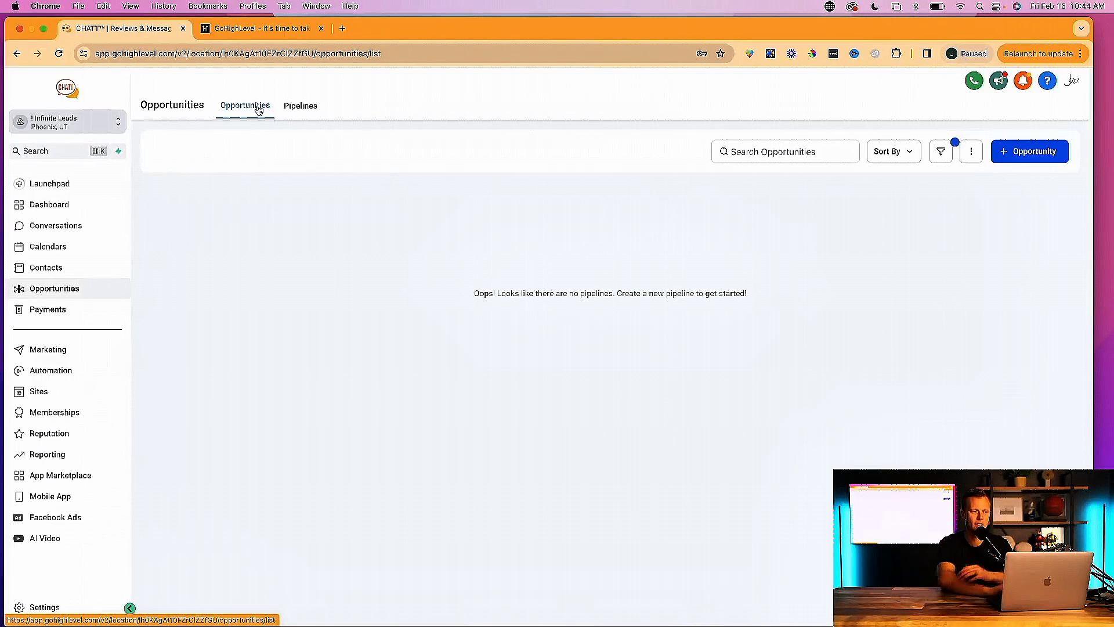
# View the Invoices page in Payments and the Social Planner in Marketing.
pyautogui.click(47, 309)
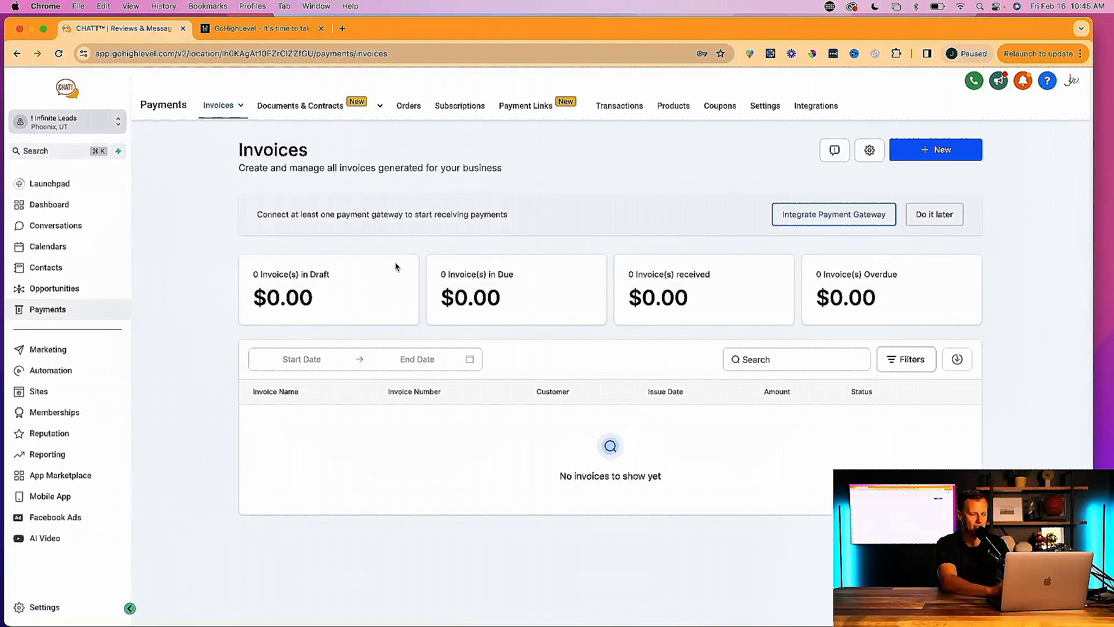
pyautogui.click(68, 349)
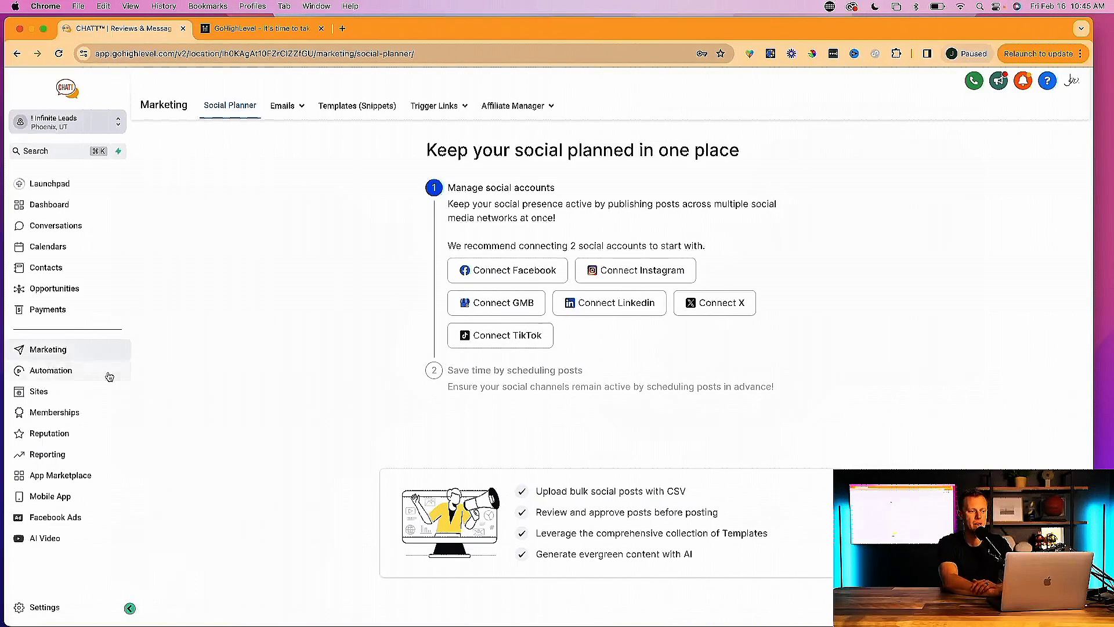
# Open the Automation workflow list and browse the template recipes offered for a new workflow.
pyautogui.click(51, 371)
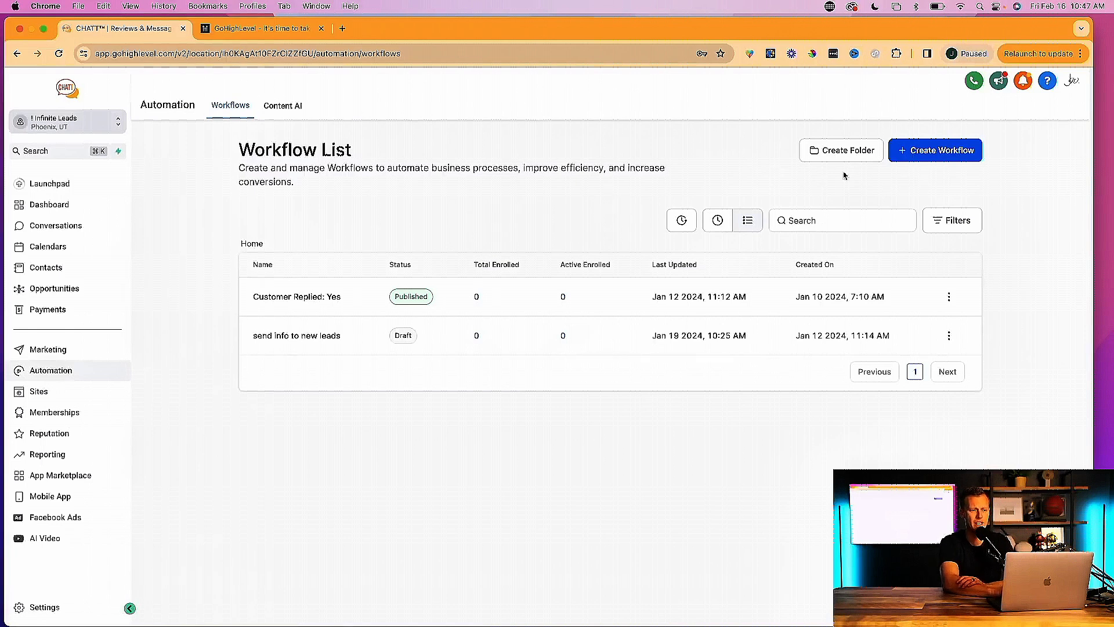
pyautogui.click(928, 152)
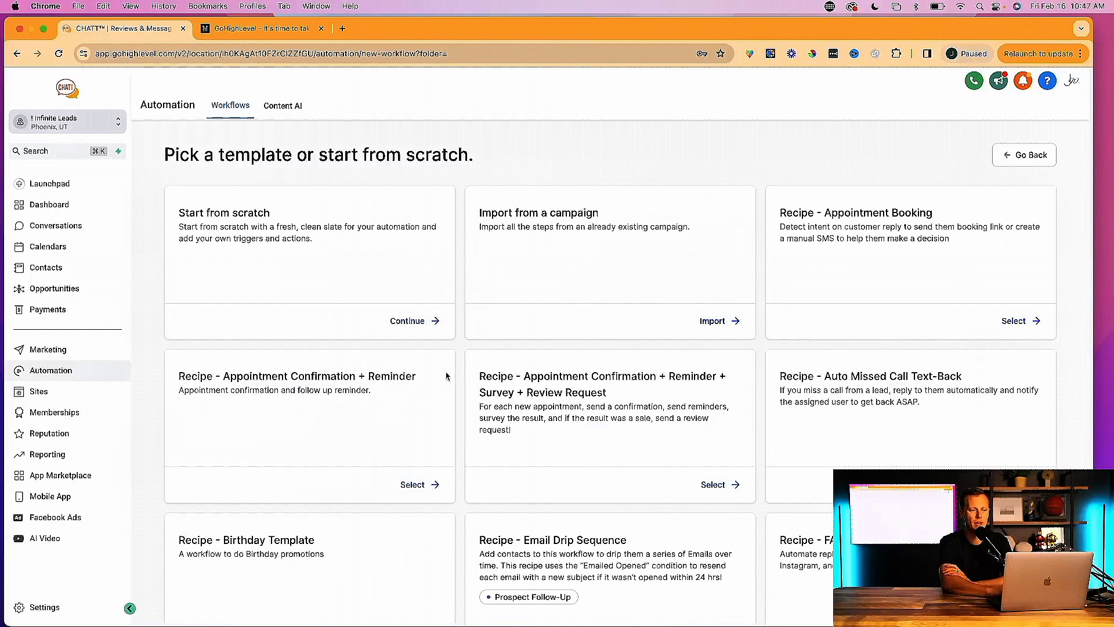
pyautogui.scroll(-1, 321, 408)
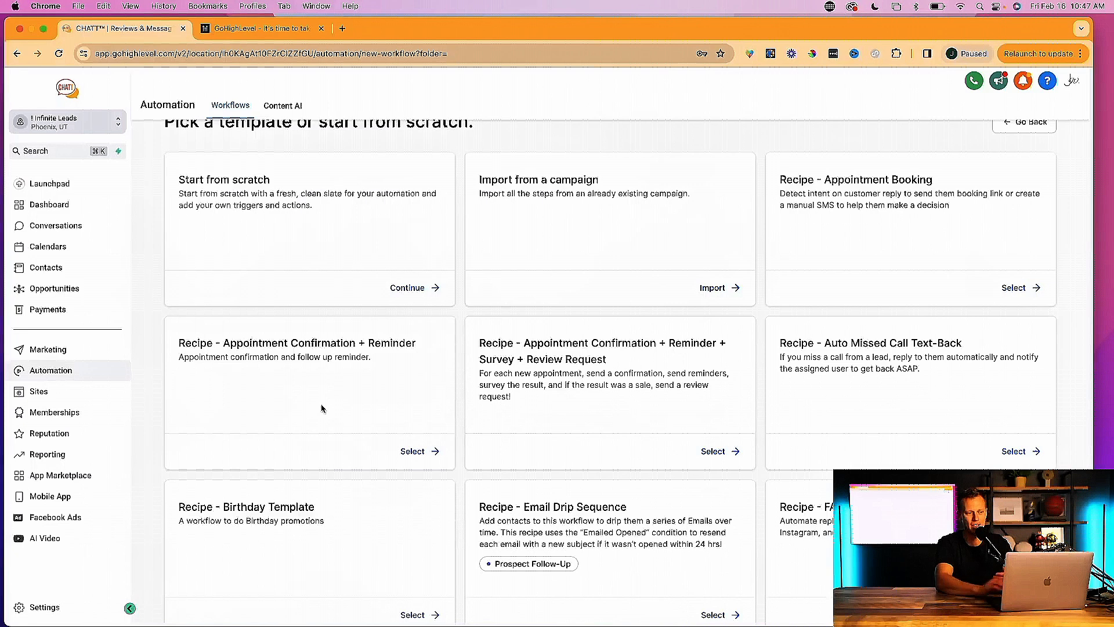
pyautogui.scroll(-2, 305, 533)
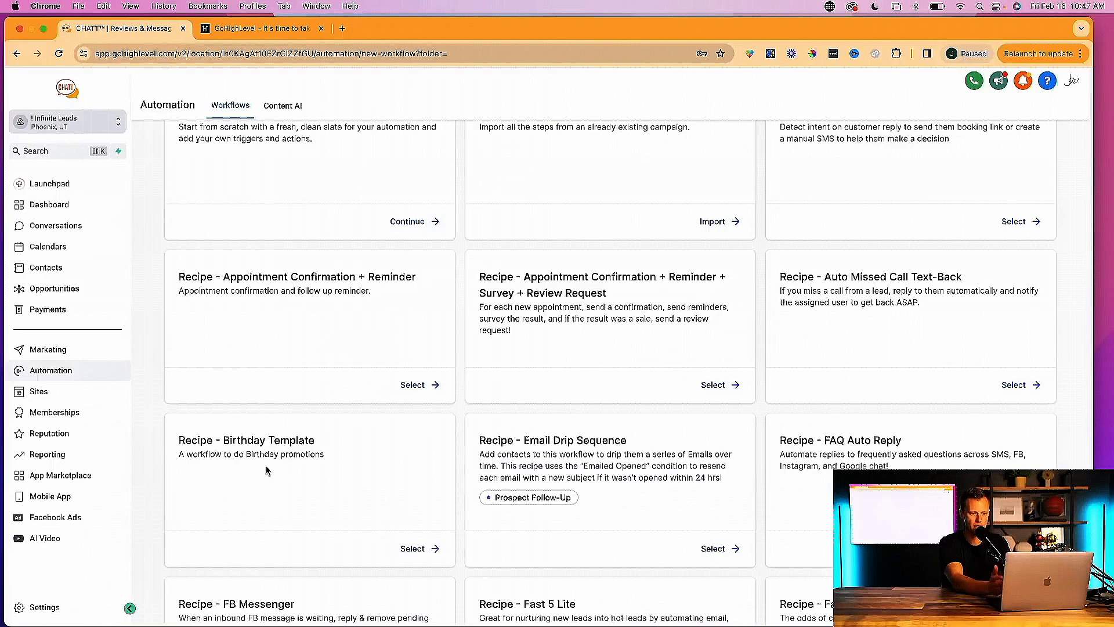
pyautogui.scroll(-5, 266, 470)
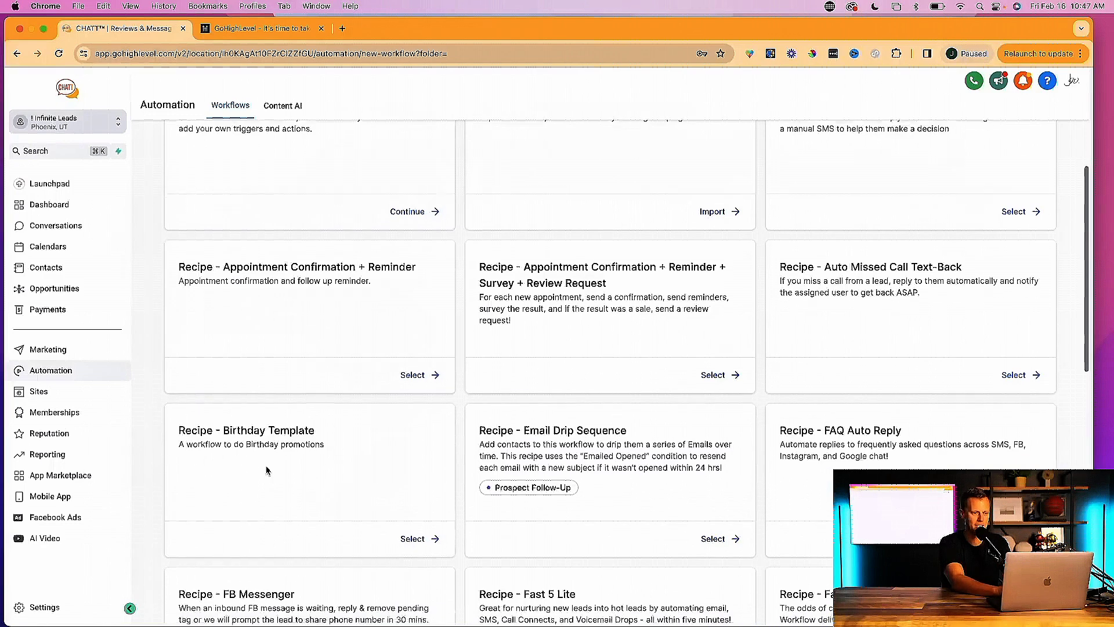
pyautogui.scroll(-4, 266, 470)
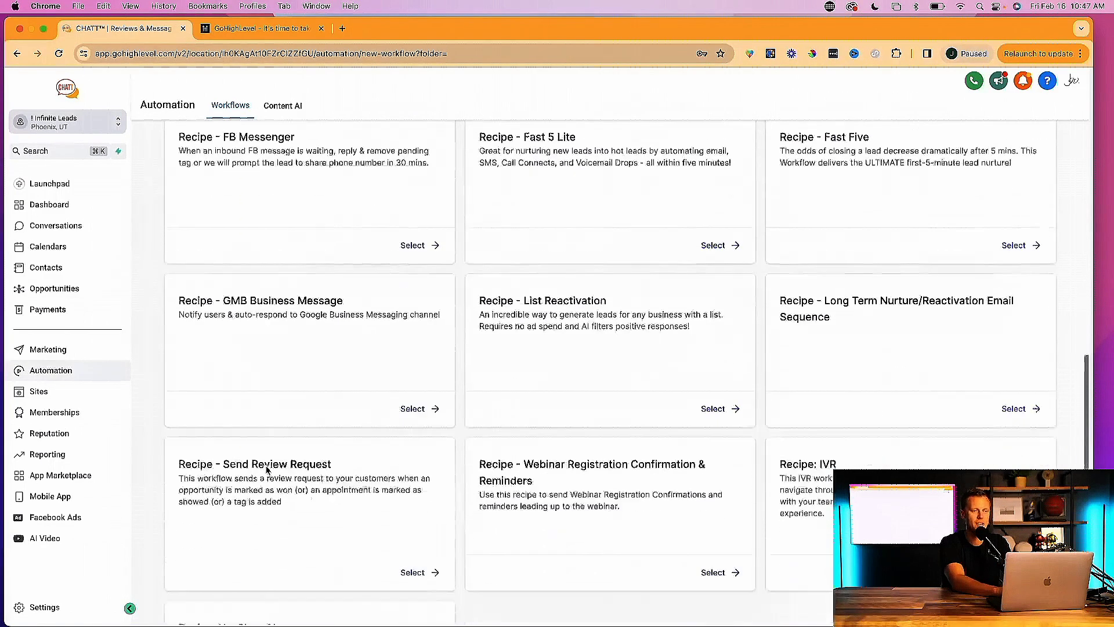
pyautogui.scroll(9, 266, 470)
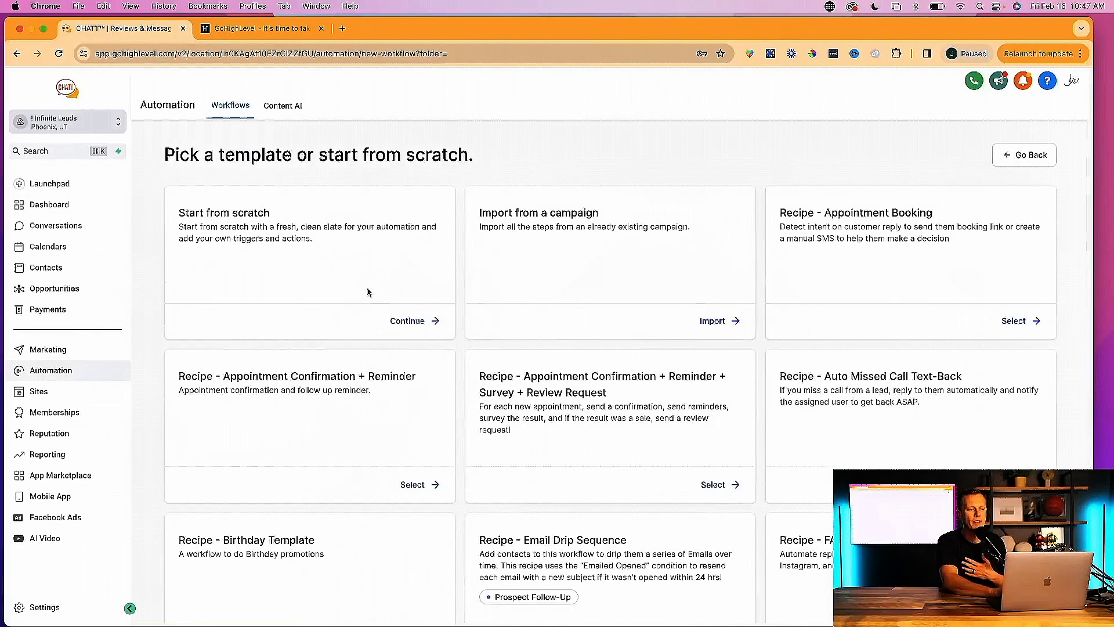
# Create a workflow from scratch, look through the available workflow triggers and return to the workflow list.
pyautogui.click(400, 321)
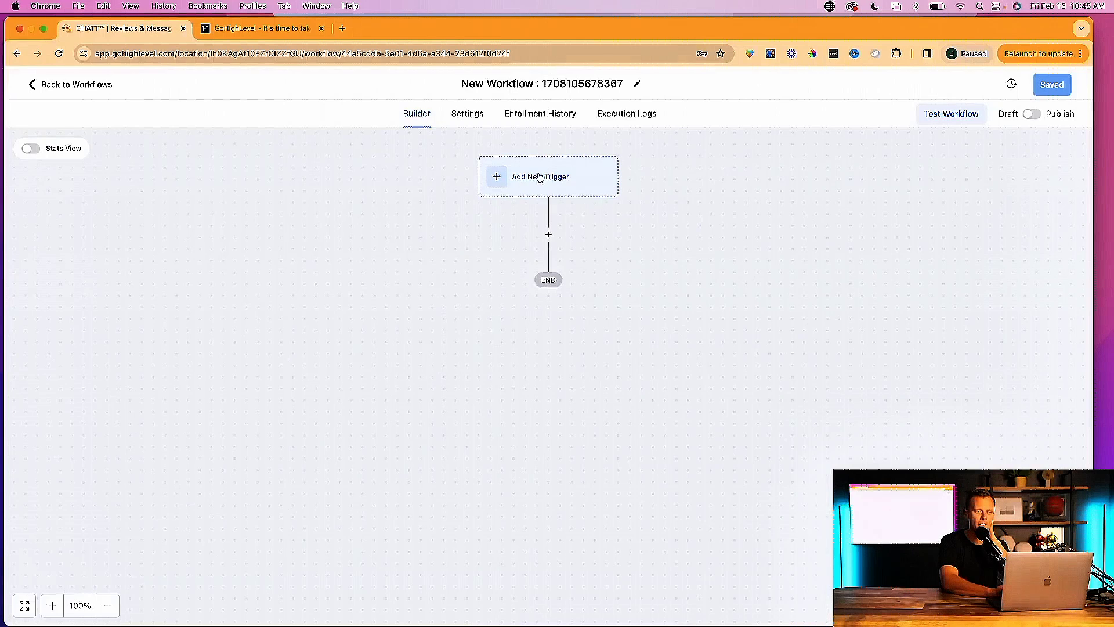
pyautogui.click(533, 179)
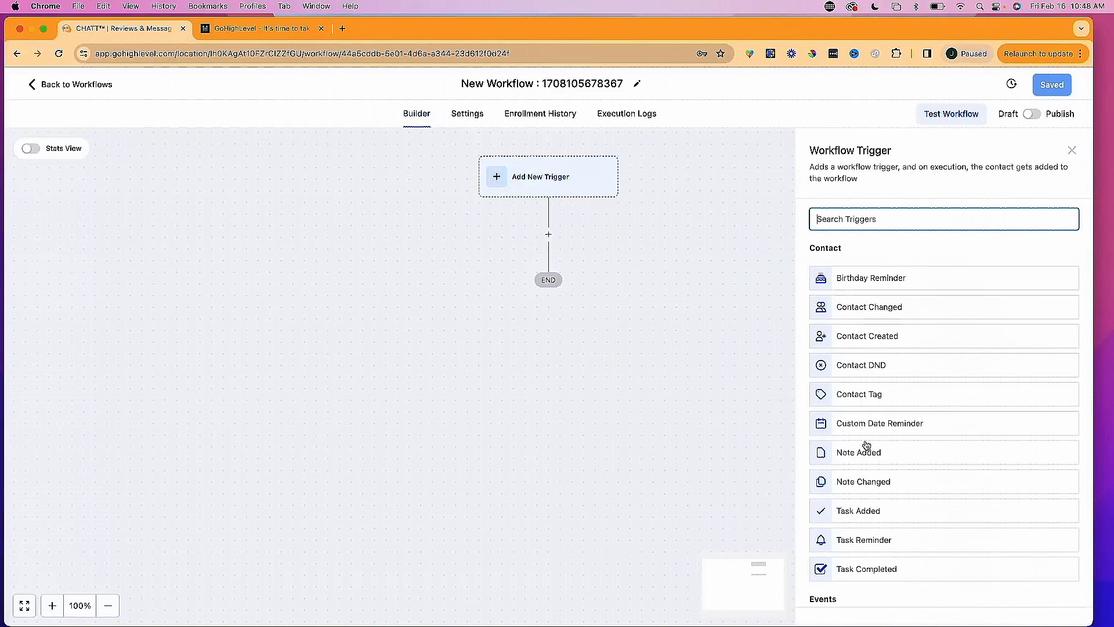
pyautogui.scroll(-5, 867, 444)
pyautogui.scroll(-1, 867, 444)
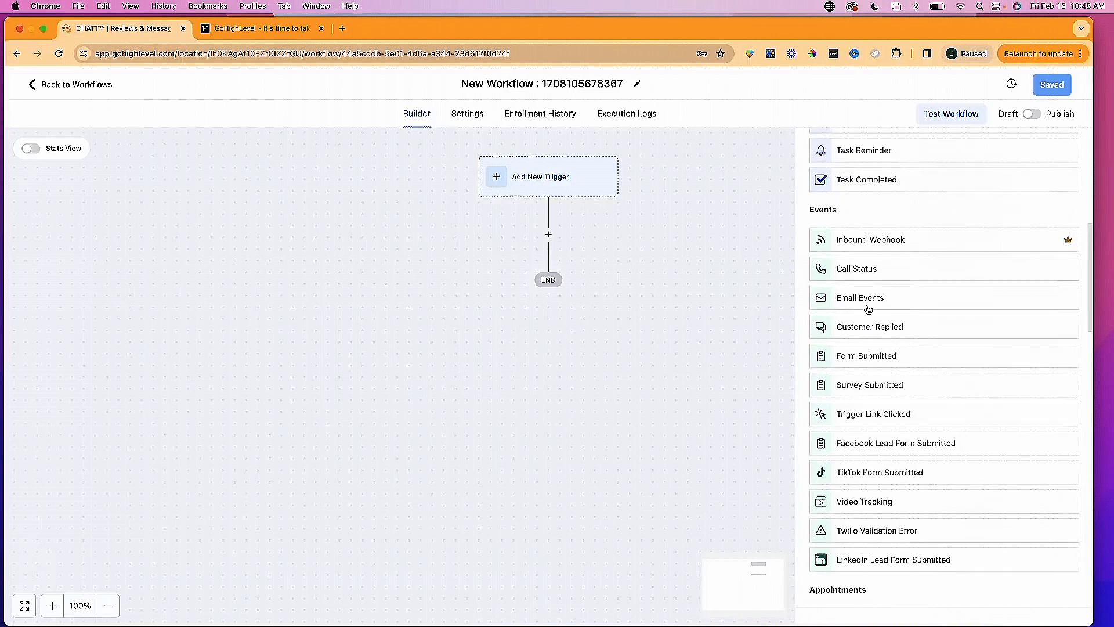
pyautogui.scroll(-5, 871, 308)
pyautogui.scroll(-6, 869, 310)
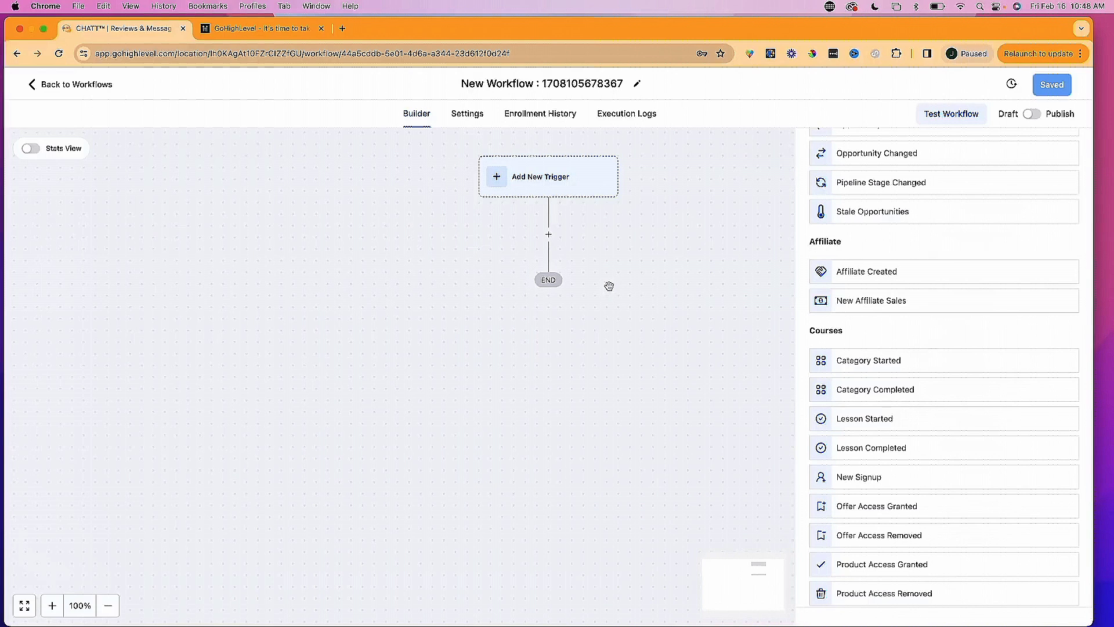
pyautogui.click(81, 85)
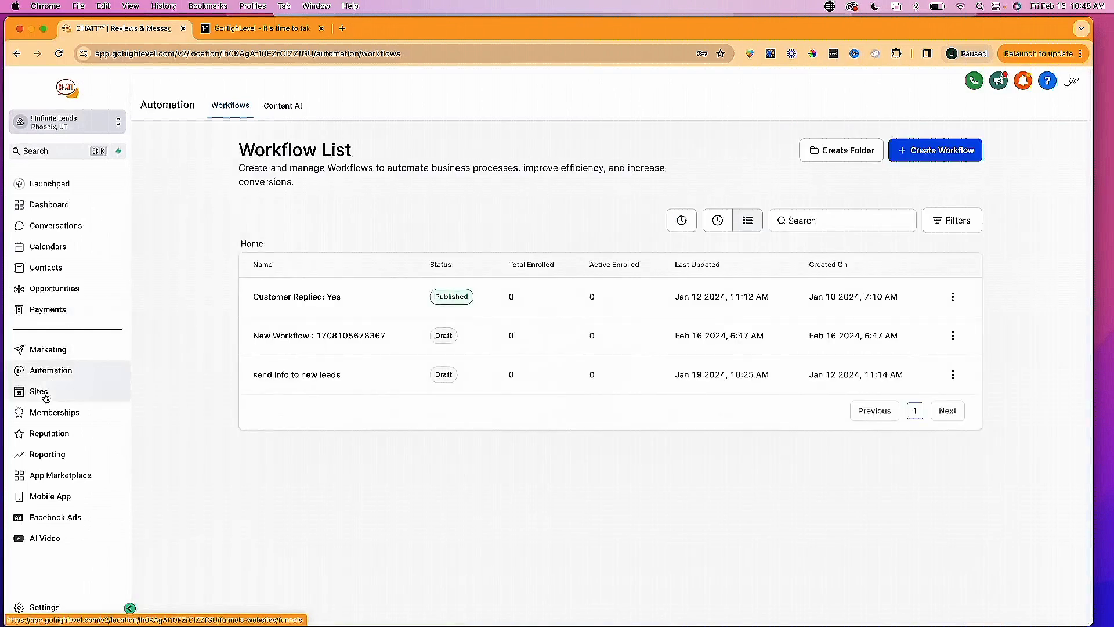
# View the Funnels and Websites pages in the sub-account's Sites area.
pyautogui.click(46, 398)
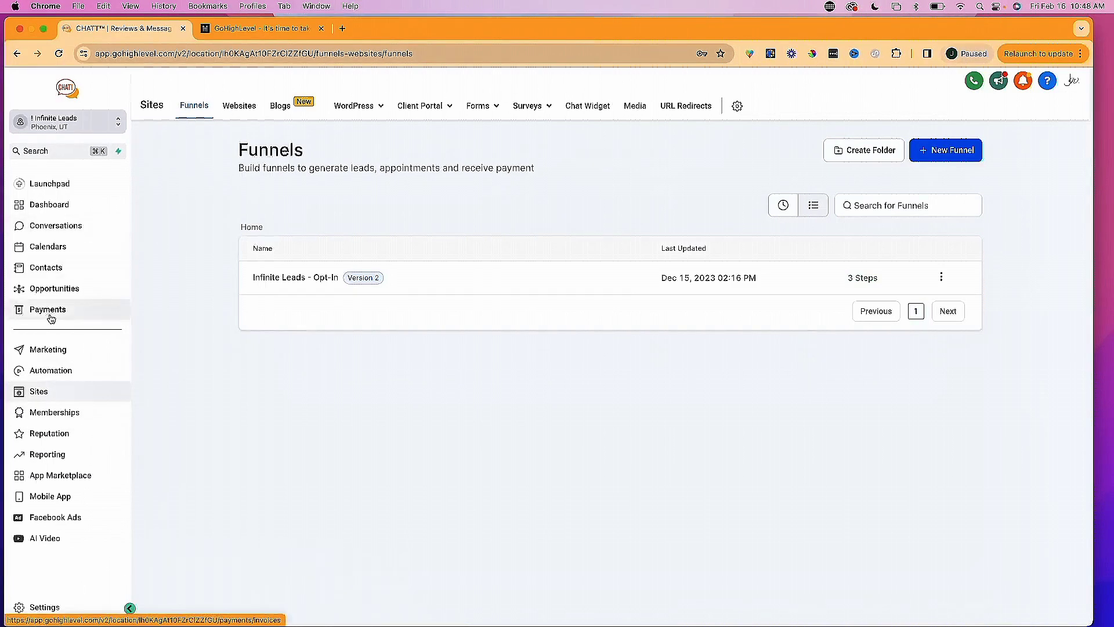
pyautogui.moveTo(344, 111)
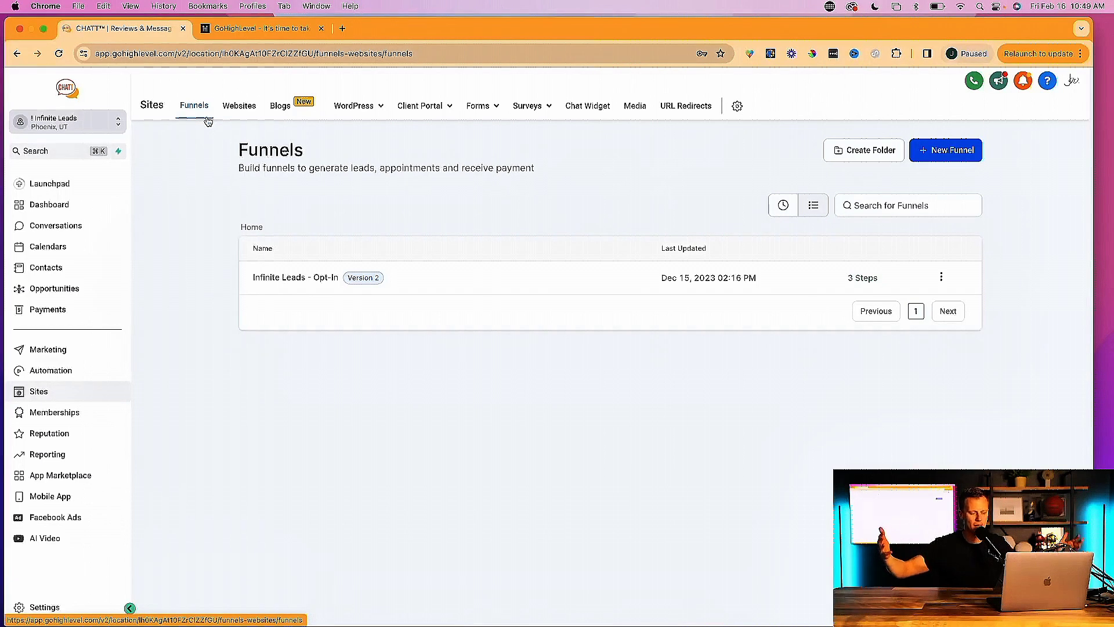
pyautogui.click(237, 109)
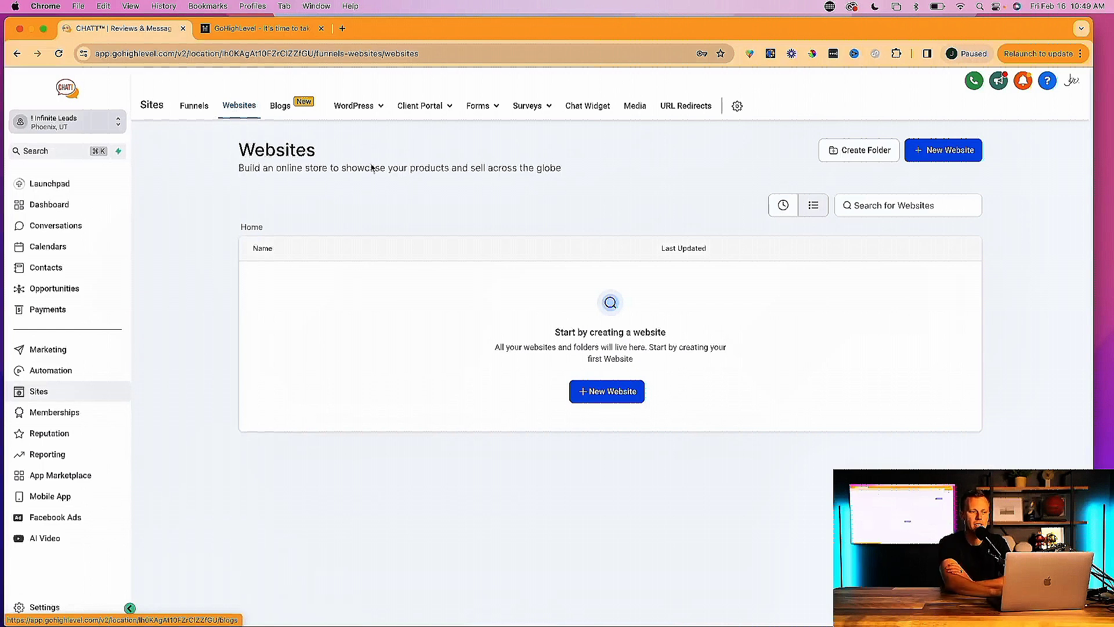
# Create a new website from the Personal Injury Lawyer template in the template library.
pyautogui.click(609, 404)
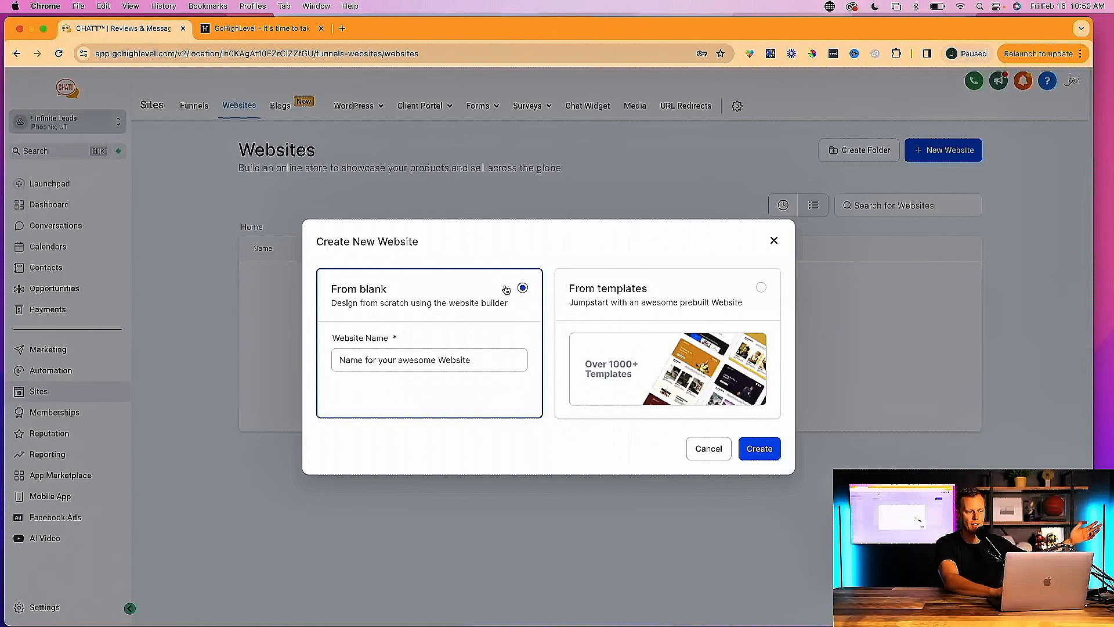
pyautogui.click(619, 292)
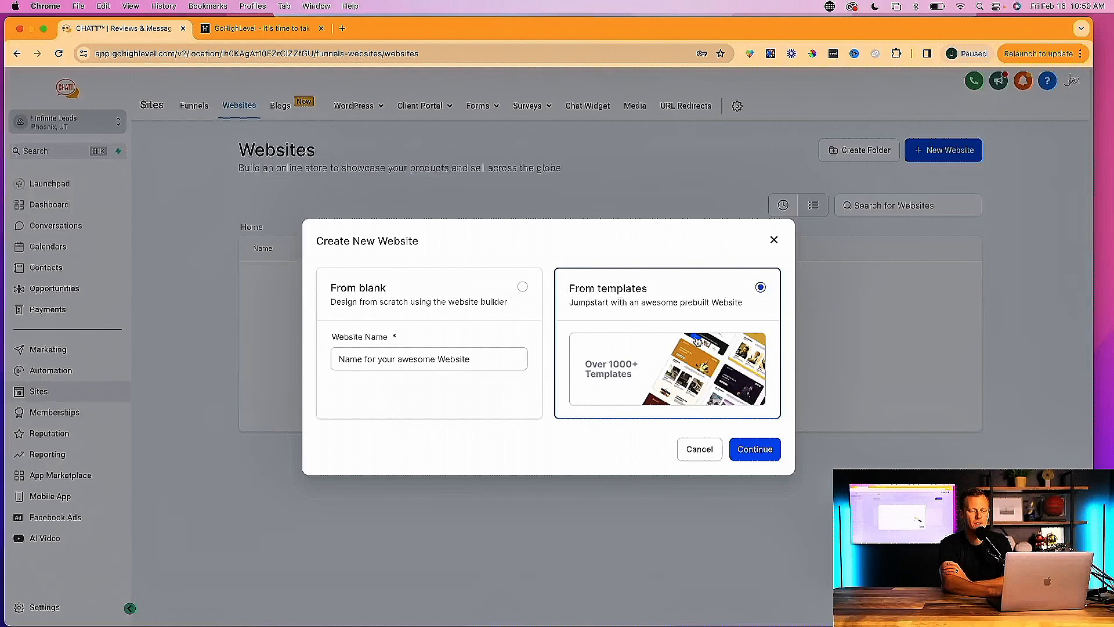
pyautogui.click(743, 450)
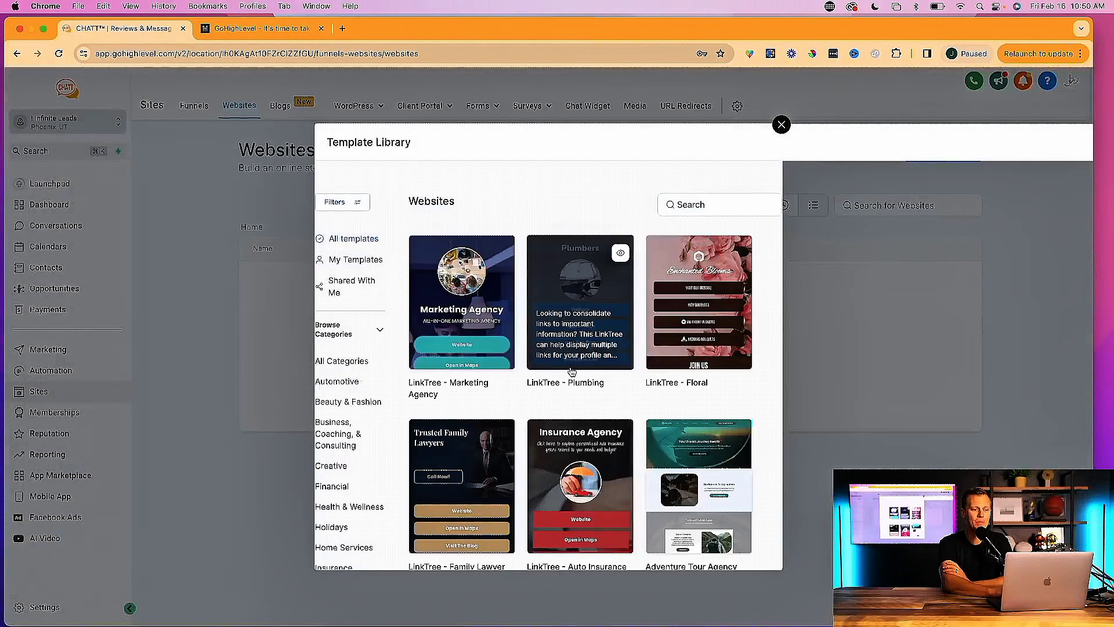
pyautogui.scroll(-6, 572, 371)
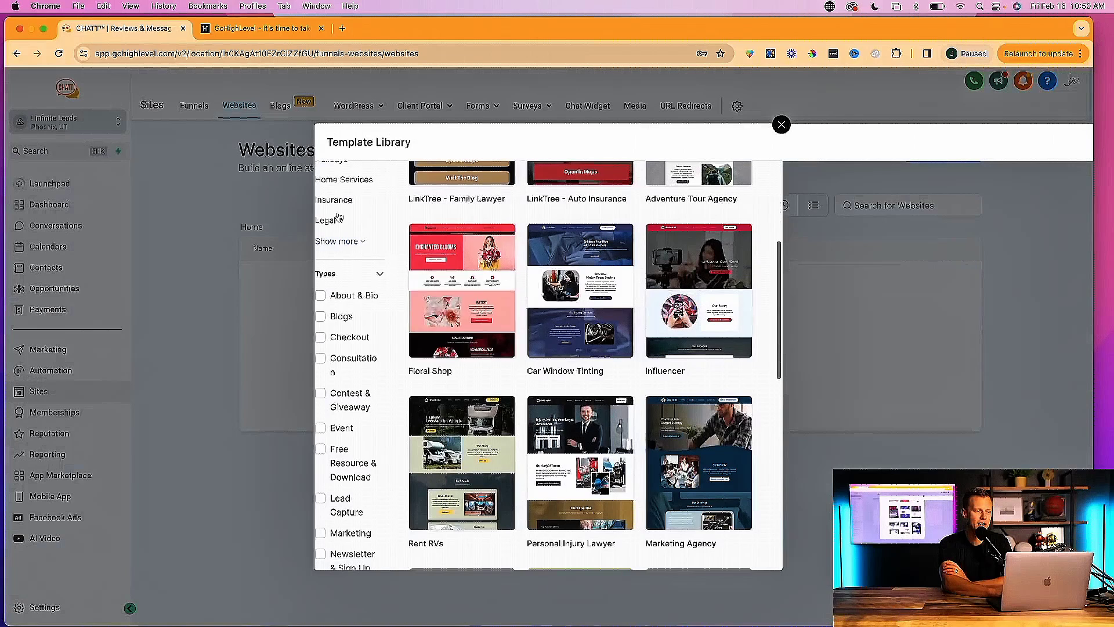
pyautogui.scroll(-3, 546, 379)
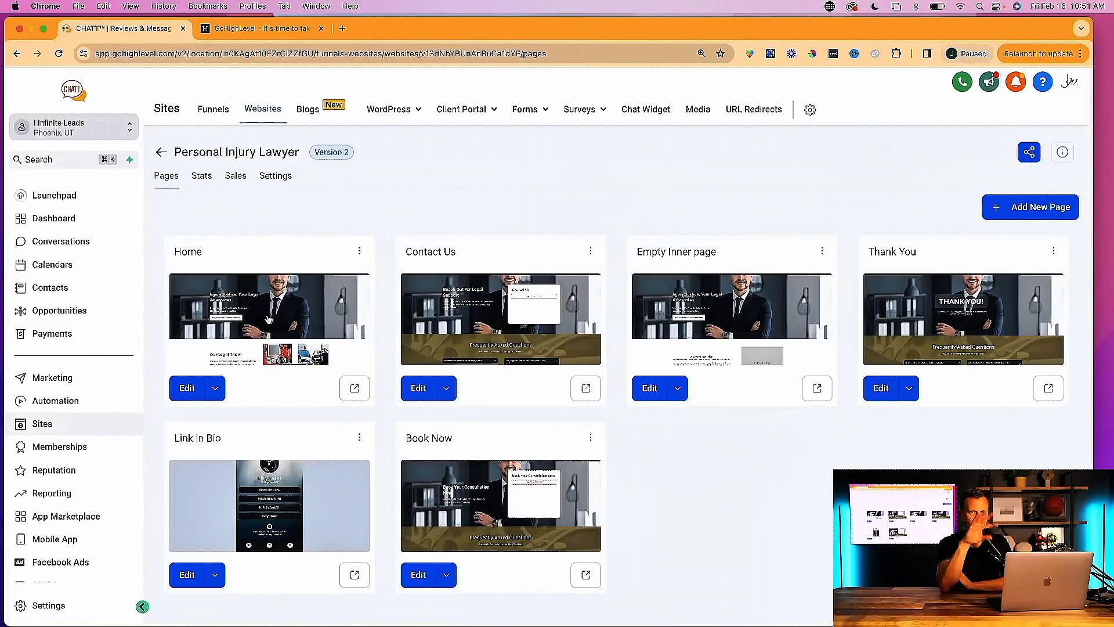
# Edit the website's Home page, changing the hero headline to "Change This To Whatever You Want" with a line break before "You Want".
pyautogui.click(185, 389)
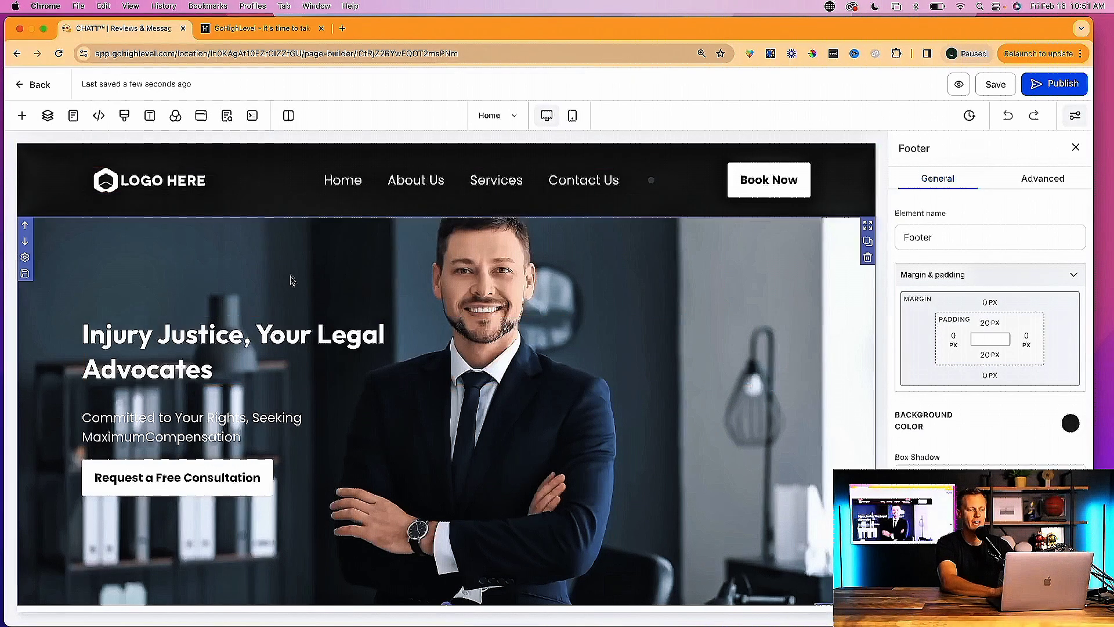
pyautogui.click(235, 358)
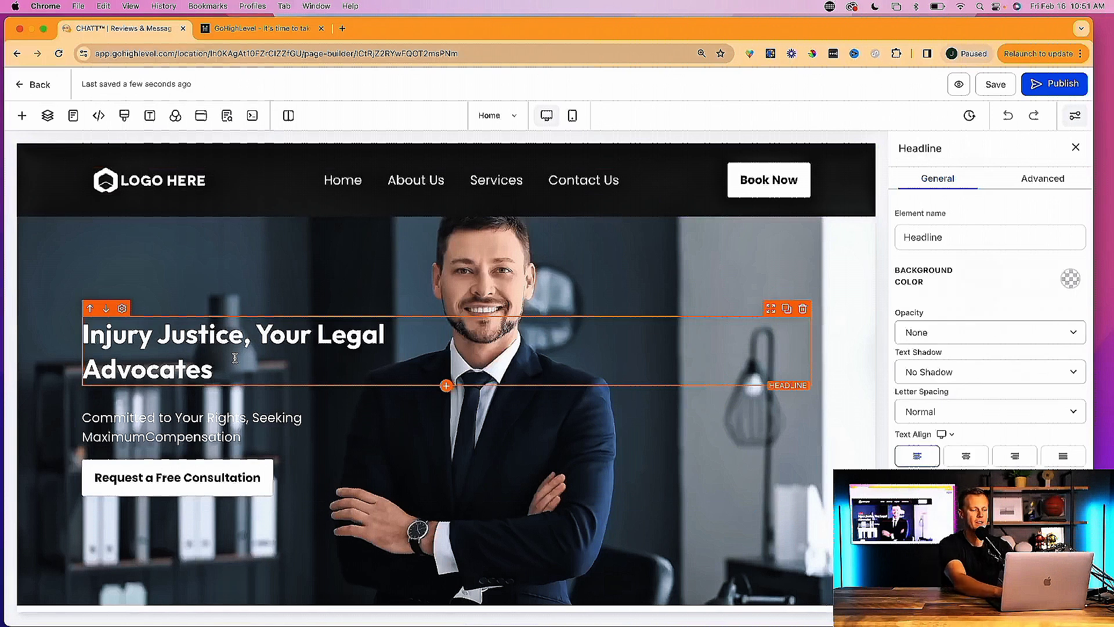
pyautogui.tripleClick(235, 358)
pyautogui.write('Change T')
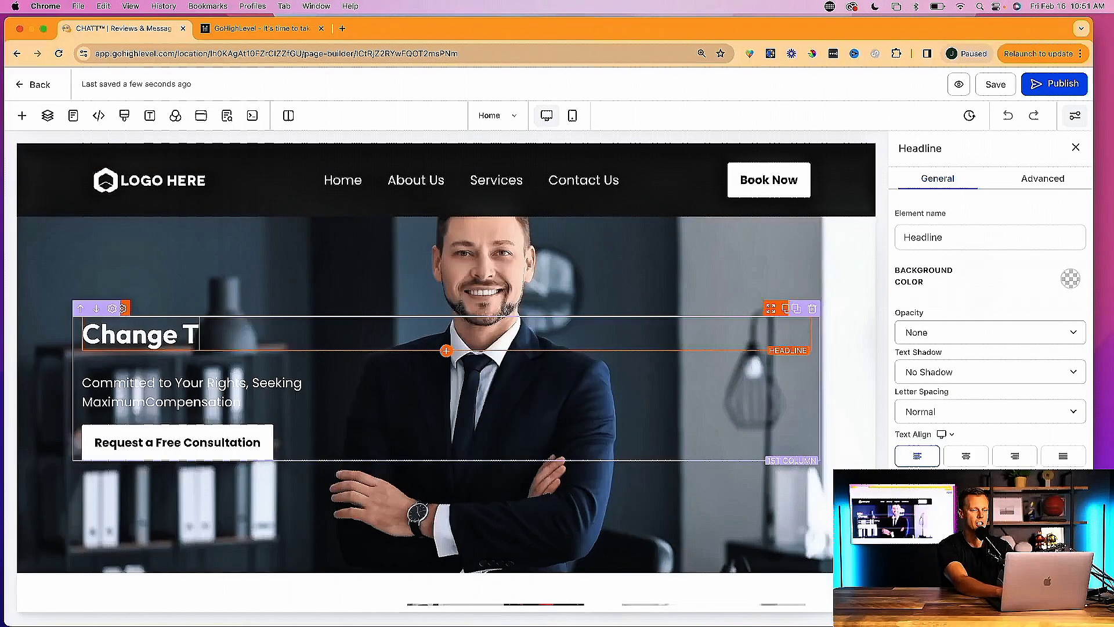
pyautogui.write('his To Whatever Yo')
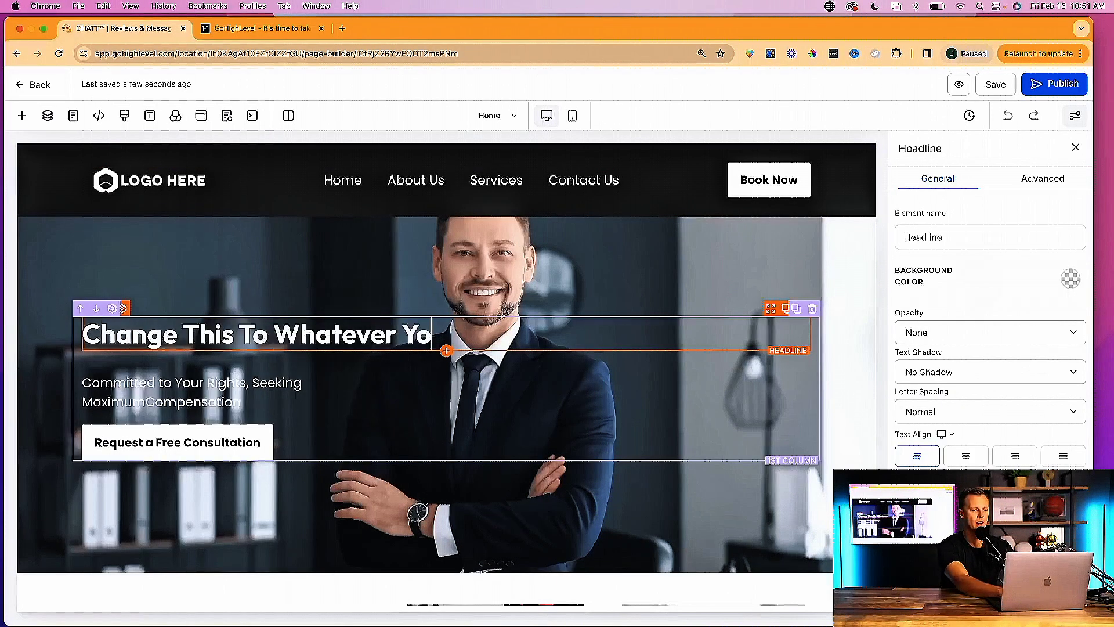
pyautogui.write('u Want')
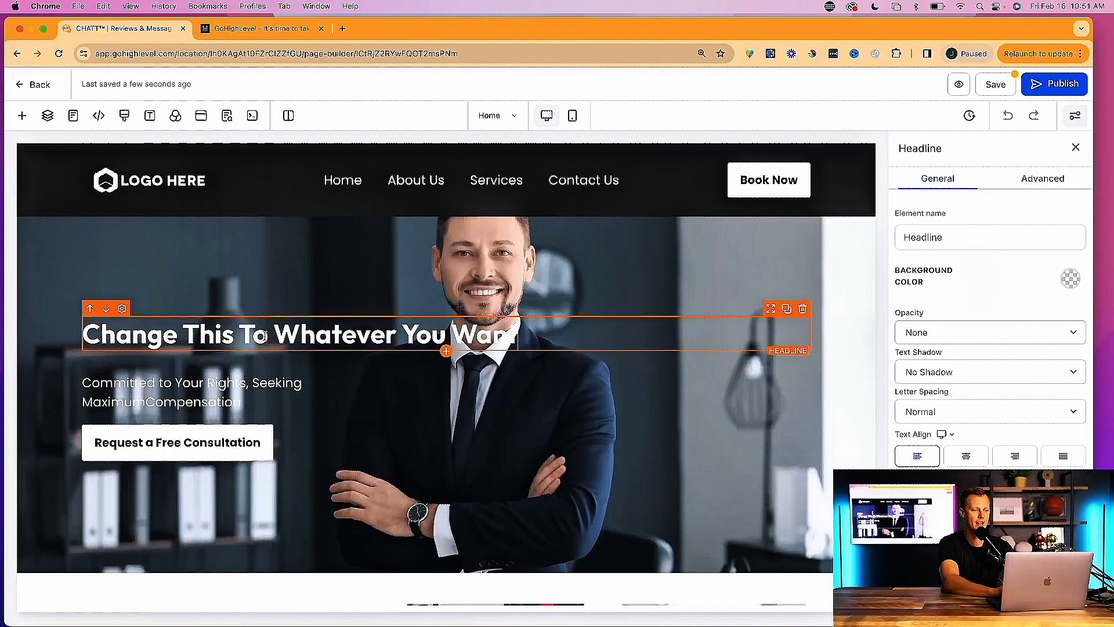
pyautogui.click(407, 332)
pyautogui.press('Return')
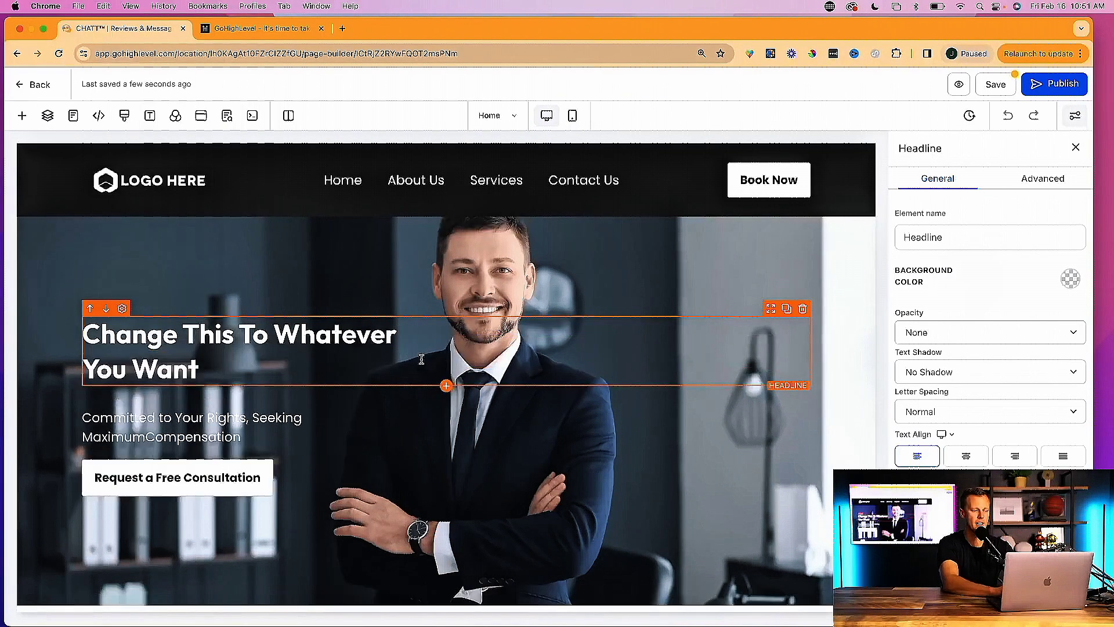
# Show the settings of the hero's "Request a Free Consultation" button and look over the sections further down the page.
pyautogui.click(212, 477)
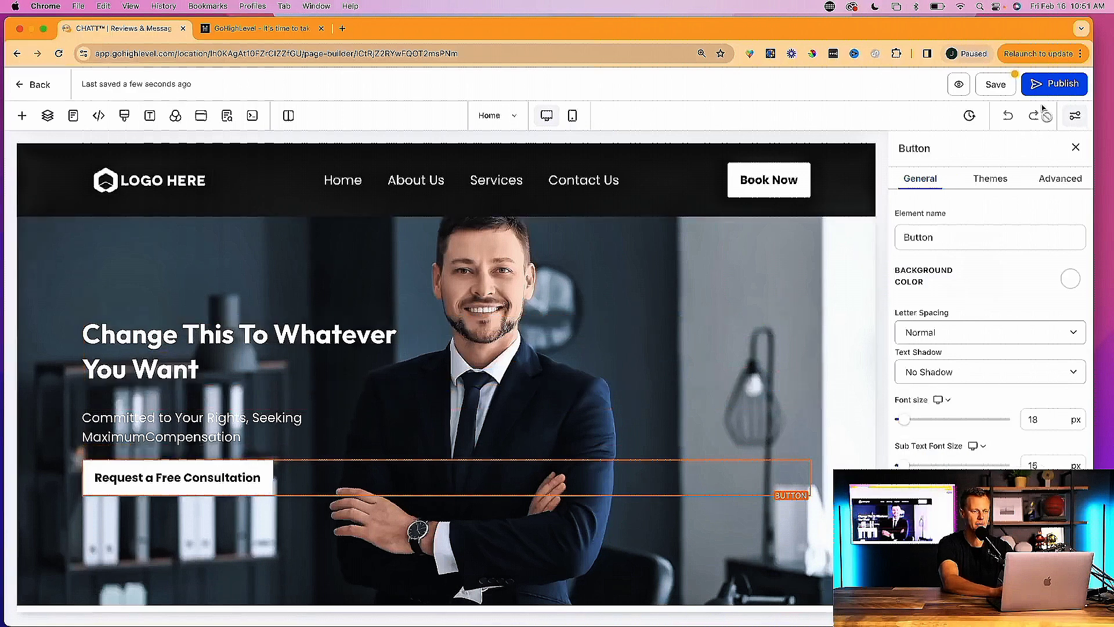
pyautogui.scroll(-10, 602, 343)
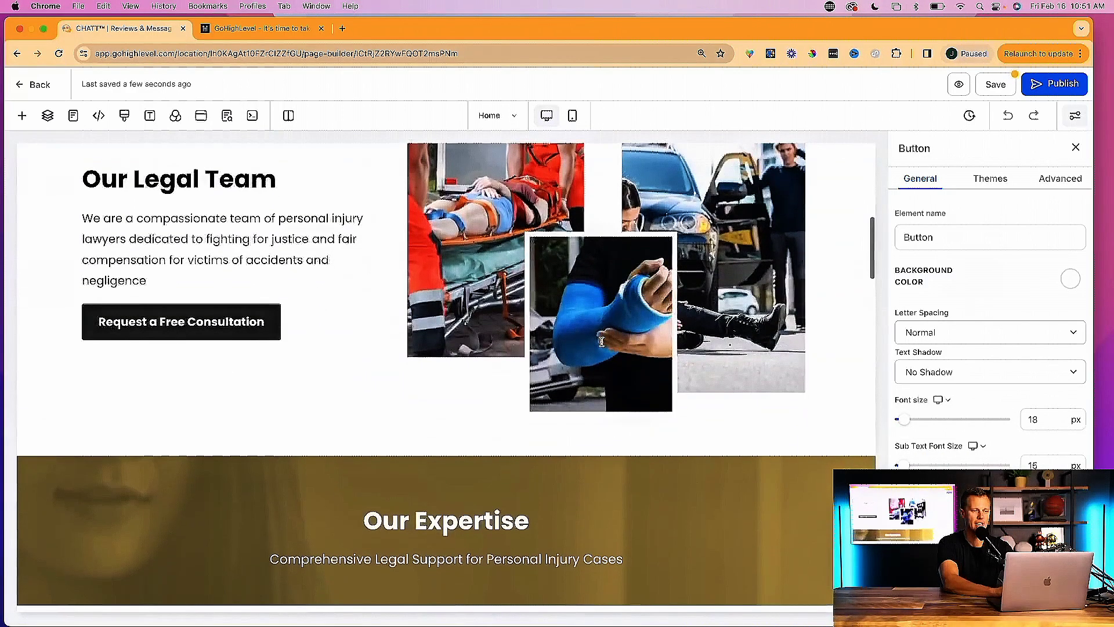
pyautogui.scroll(10, 602, 343)
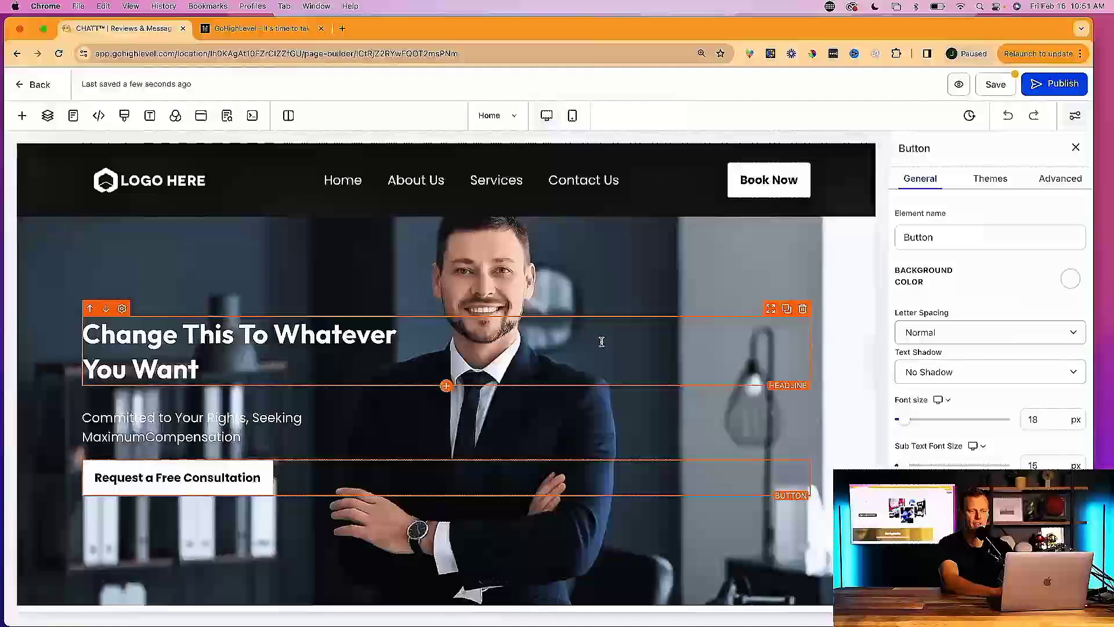
# Save the Home page including its global section changes, and update its SEO meta data with the existing entries.
pyautogui.click(989, 93)
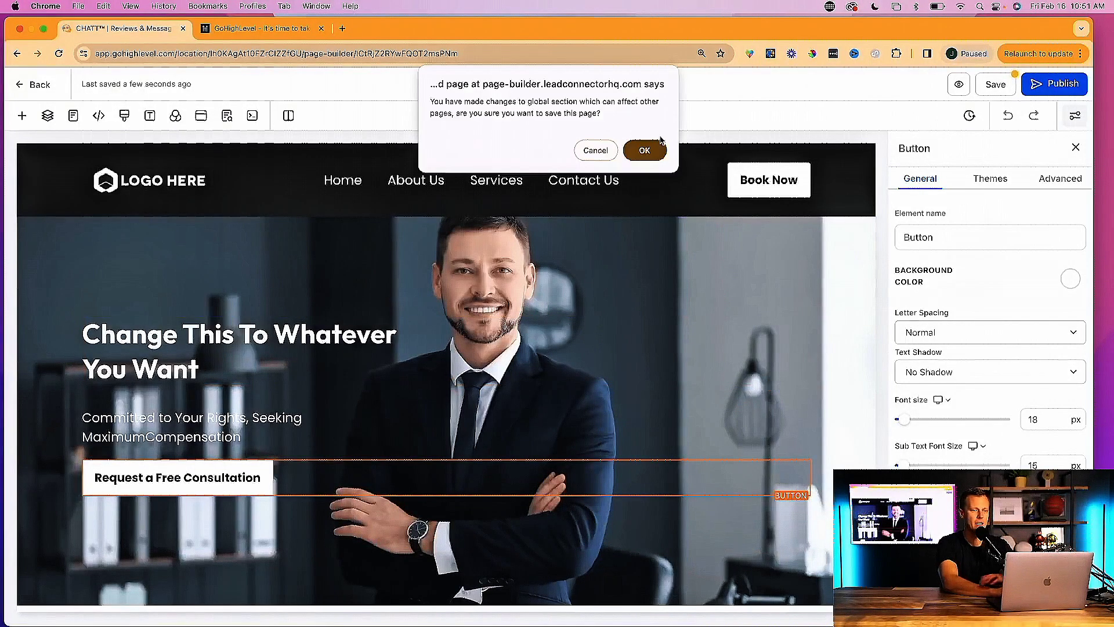
pyautogui.click(645, 151)
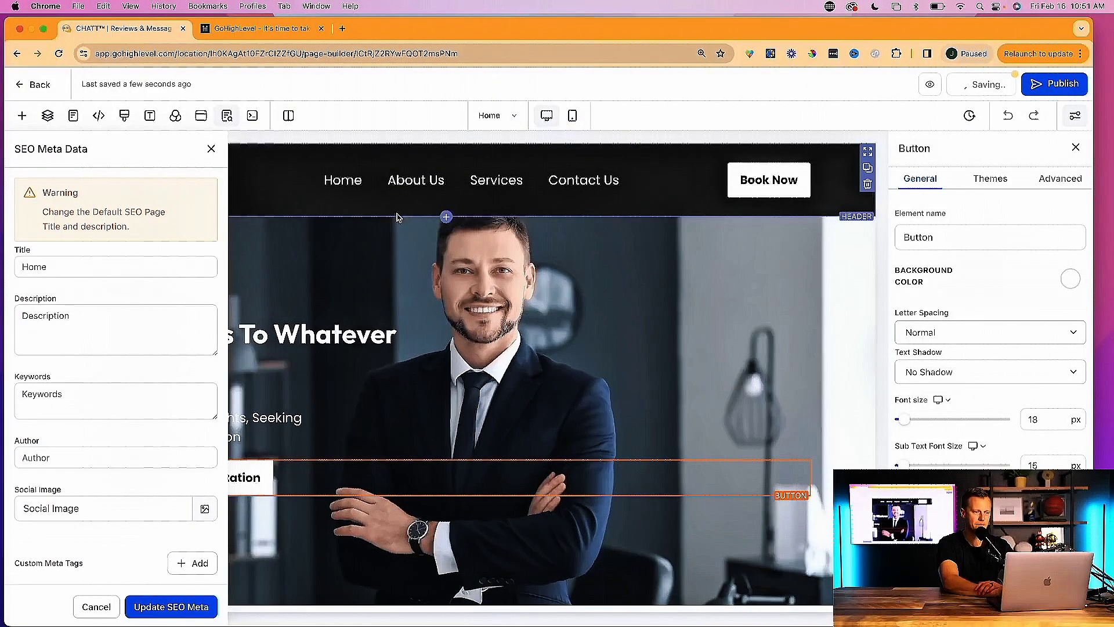
pyautogui.click(162, 607)
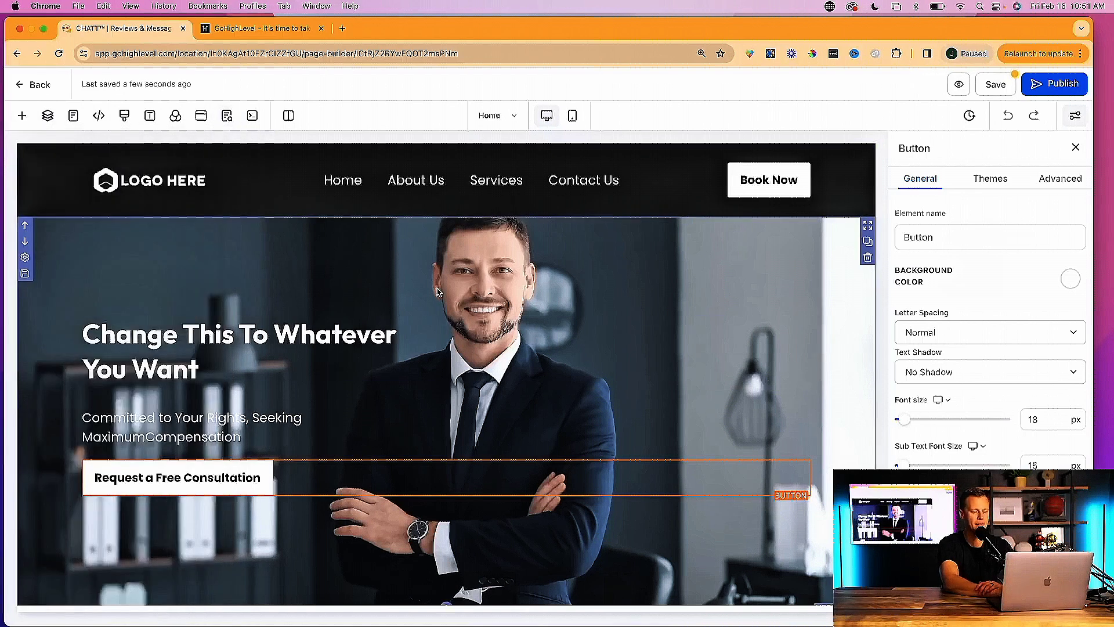
# Show the website's page list and compare the Home page's mobile and desktop views, then leave the page builder for the website's pages overview.
pyautogui.click(506, 116)
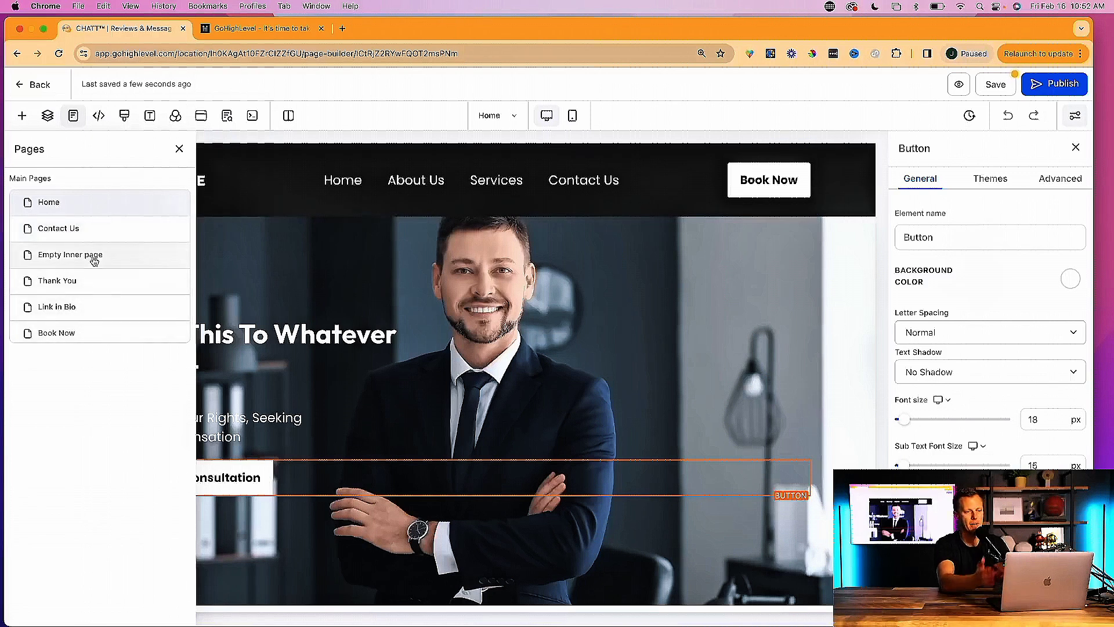
pyautogui.click(575, 116)
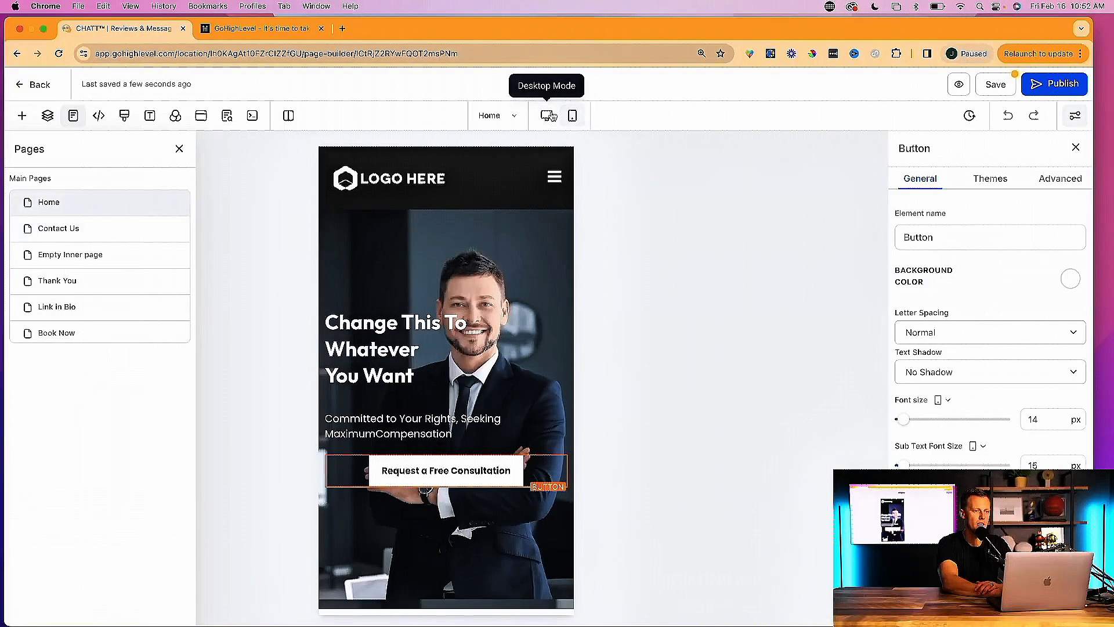
pyautogui.click(550, 115)
pyautogui.click(573, 115)
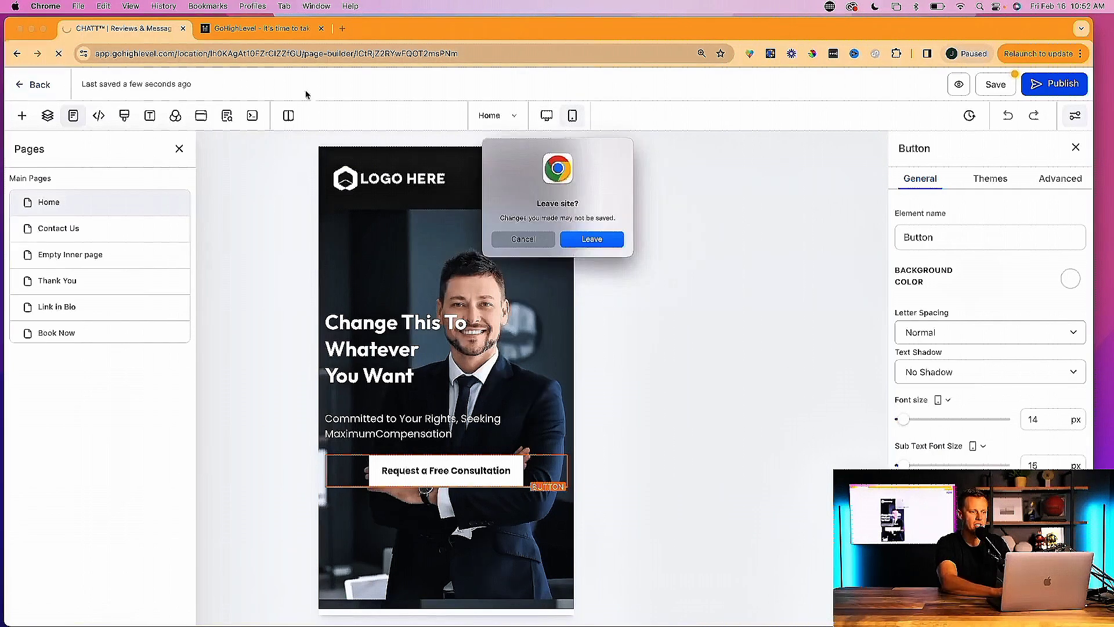
pyautogui.click(600, 249)
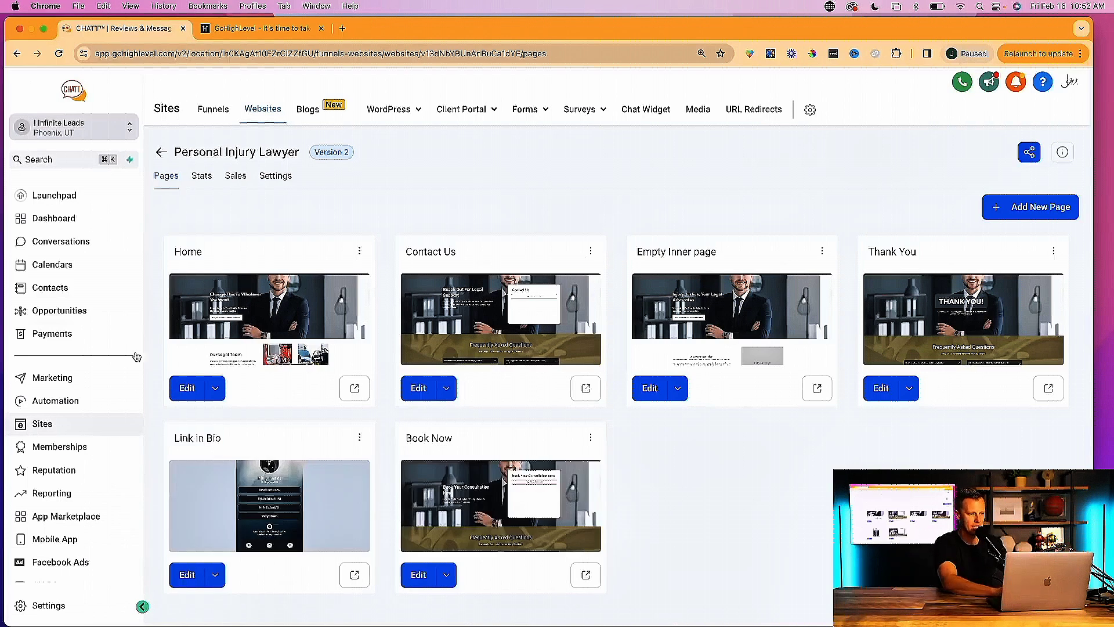
# View the sub-account's Memberships courses dashboard and its Reputation overview.
pyautogui.click(61, 456)
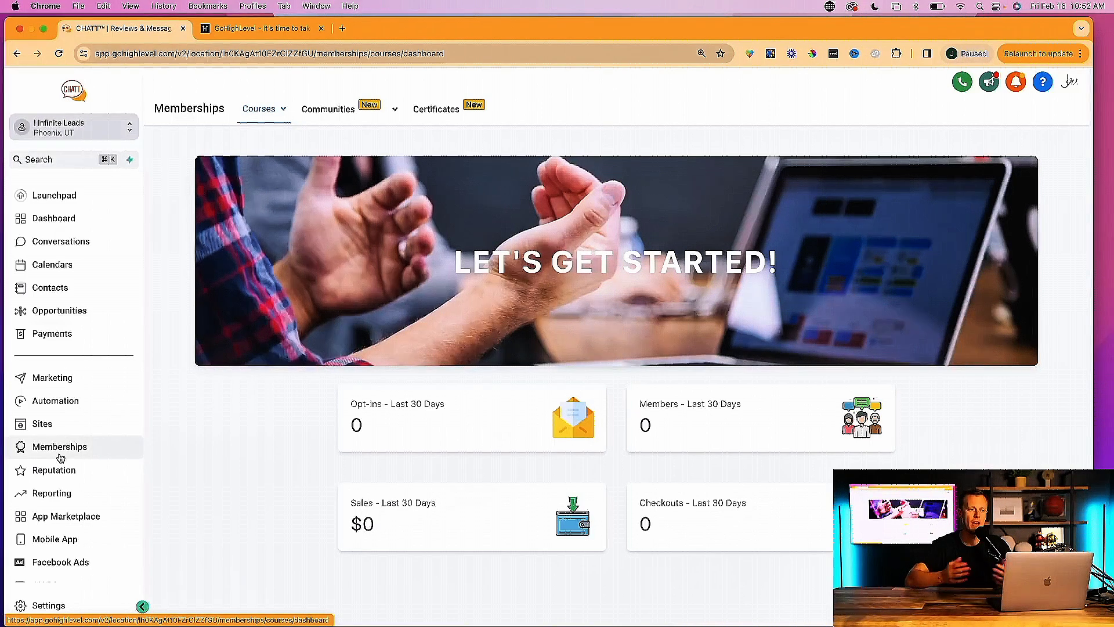
pyautogui.moveTo(340, 110)
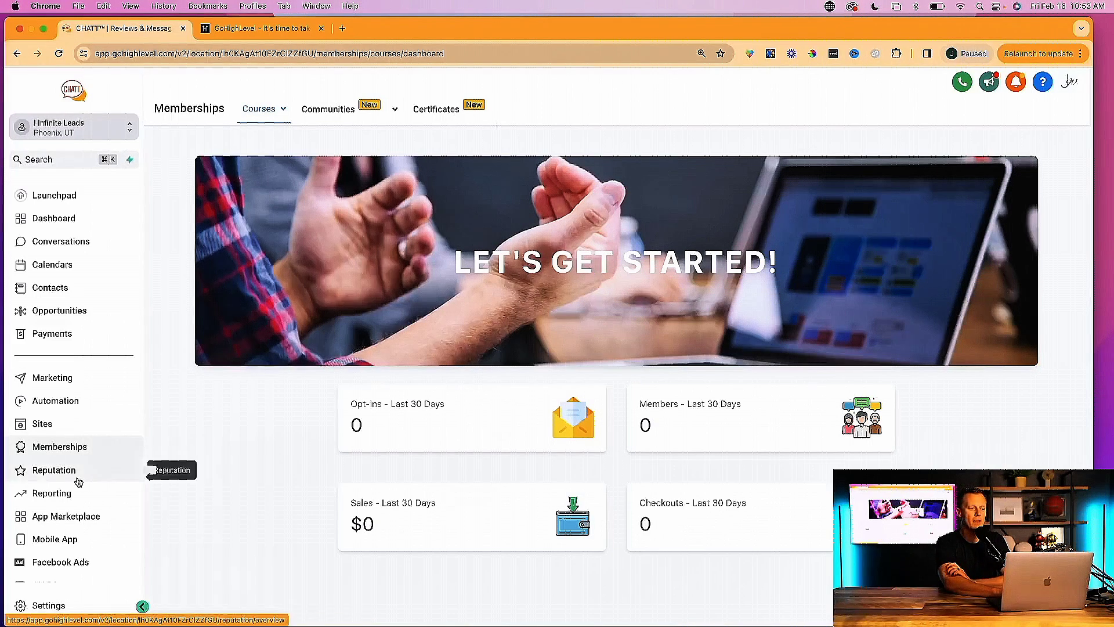
pyautogui.click(54, 470)
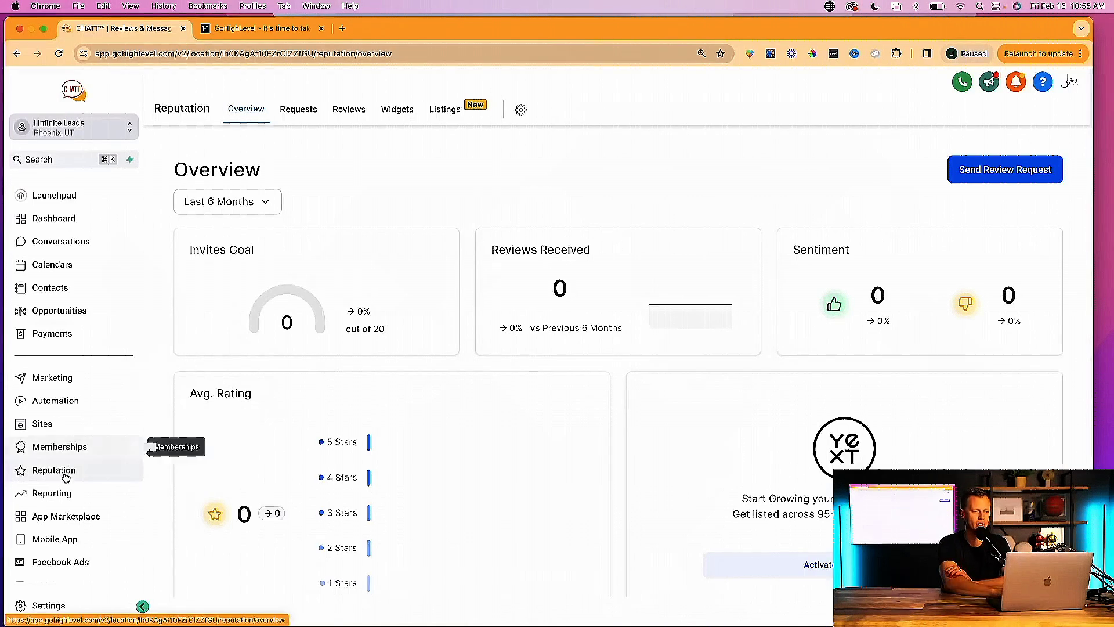
# Look over the Attribution Report in the sub-account's Reporting area, including the Revenue Generated chart.
pyautogui.click(54, 494)
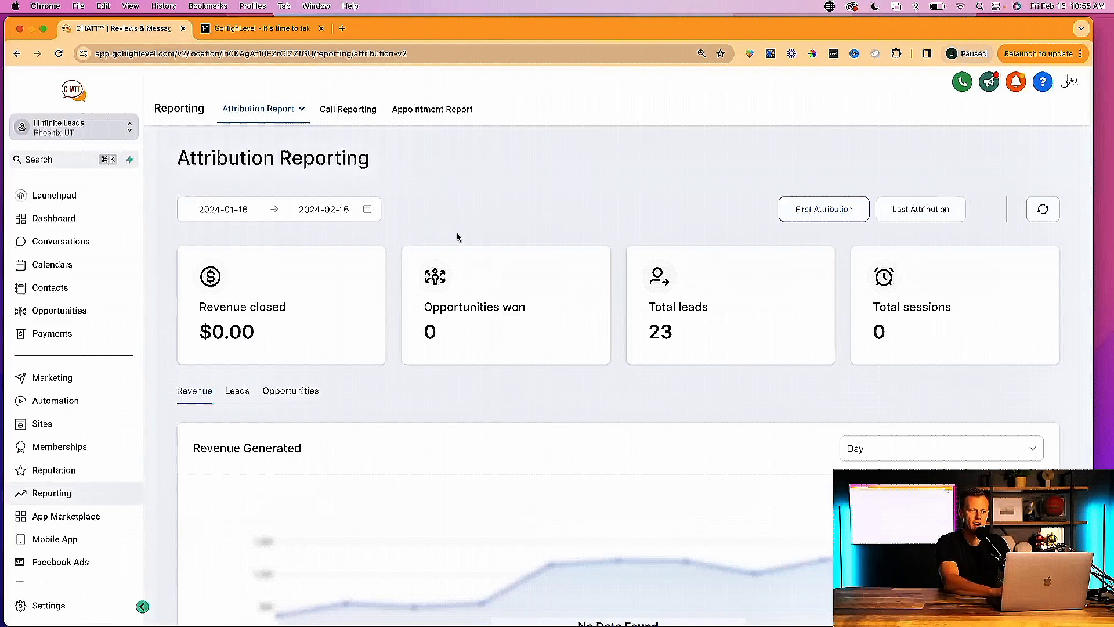
pyautogui.scroll(-4, 457, 237)
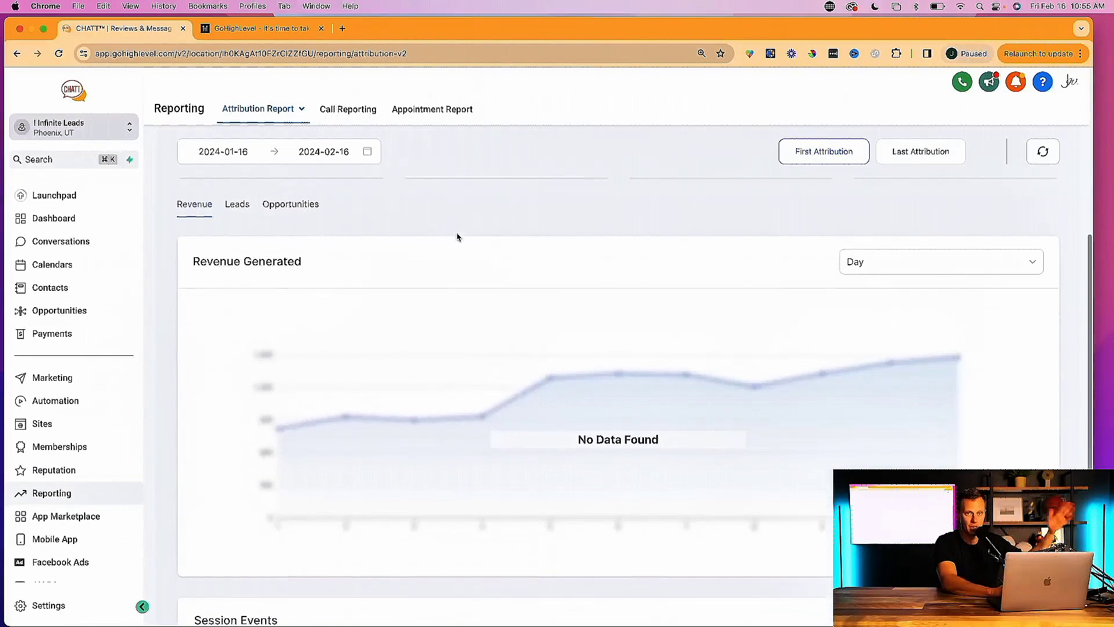
pyautogui.scroll(1, 457, 237)
pyautogui.scroll(4, 457, 237)
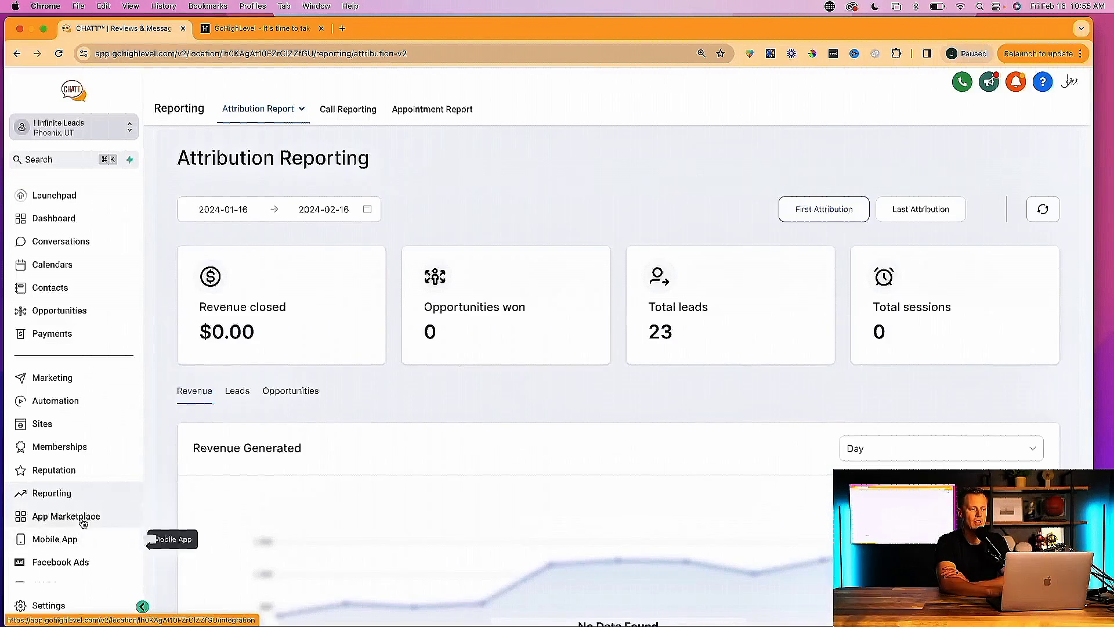
# View the App Marketplace and the Mobile App page with its download links and user invitation section.
pyautogui.scroll(-1, 80, 525)
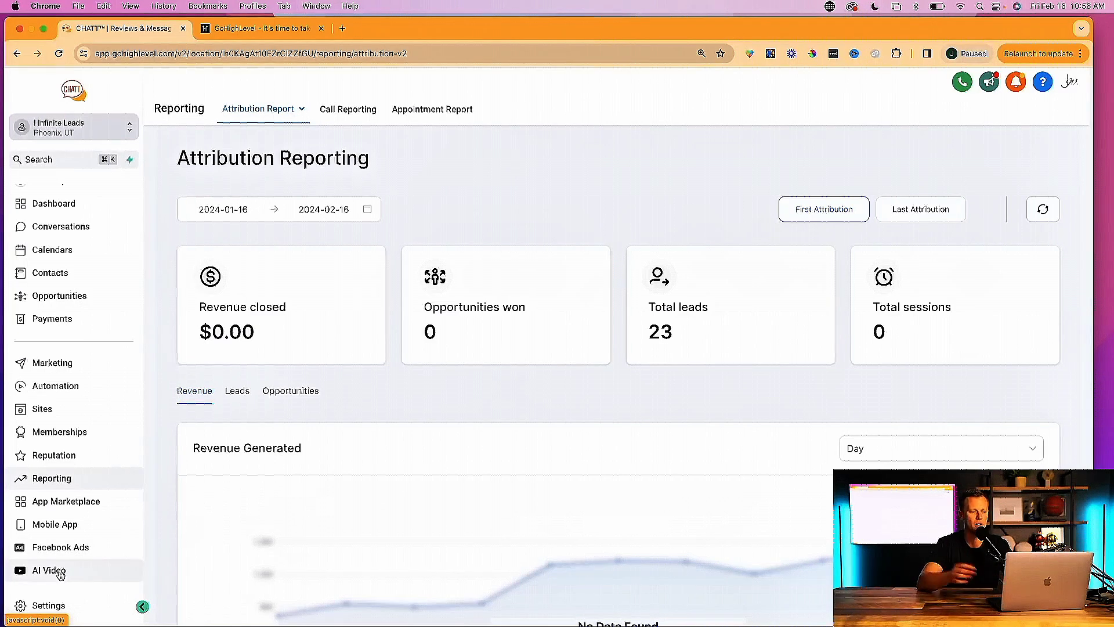
pyautogui.click(76, 509)
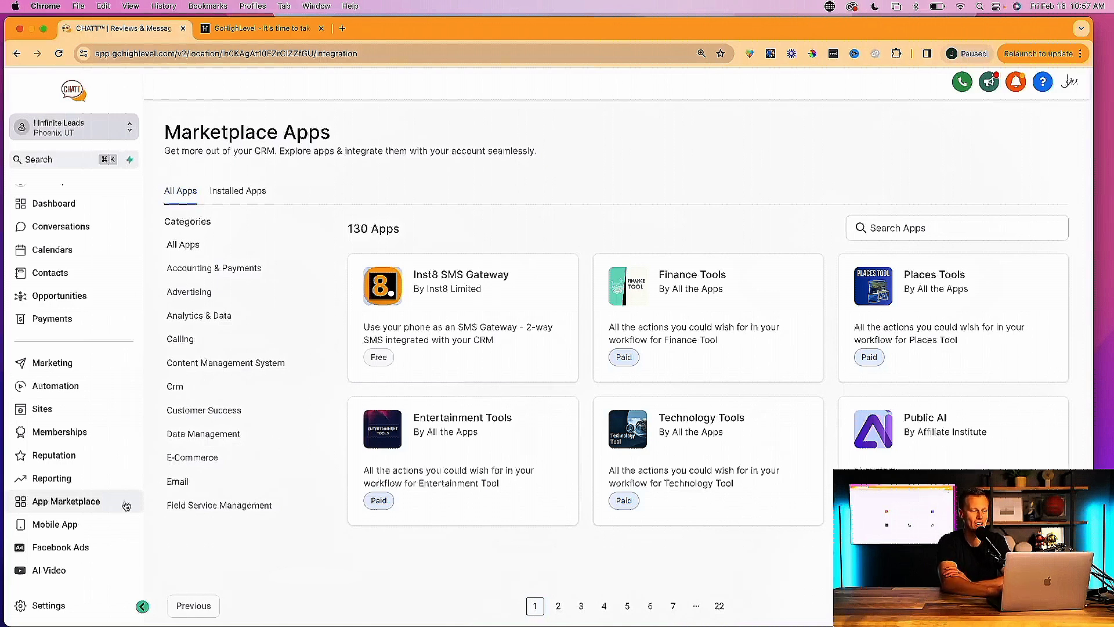
pyautogui.click(79, 532)
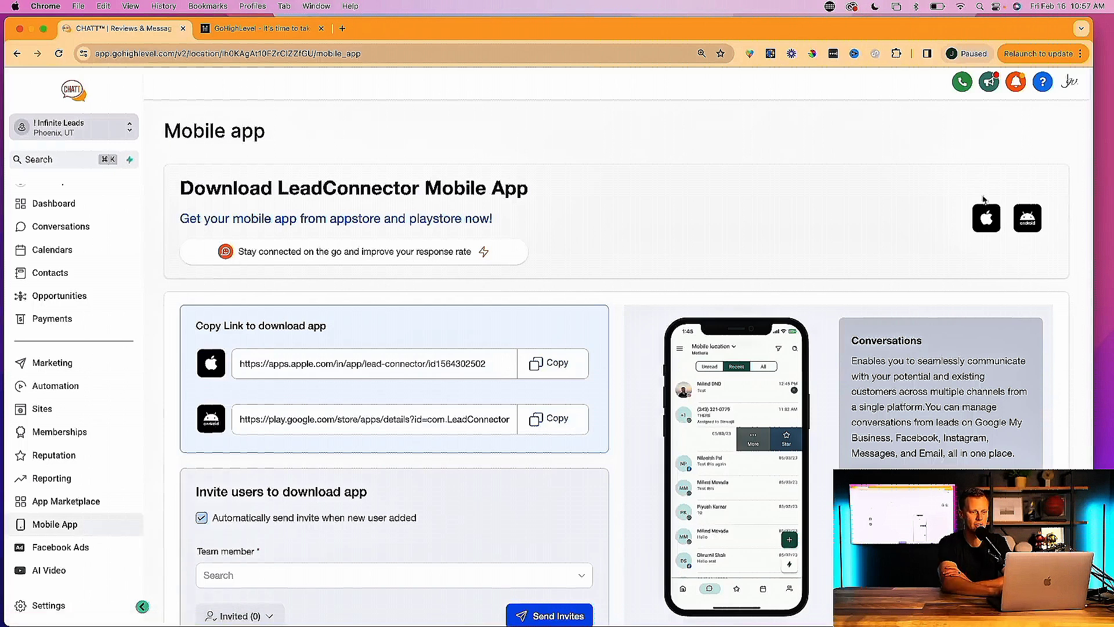
pyautogui.scroll(-2, 811, 246)
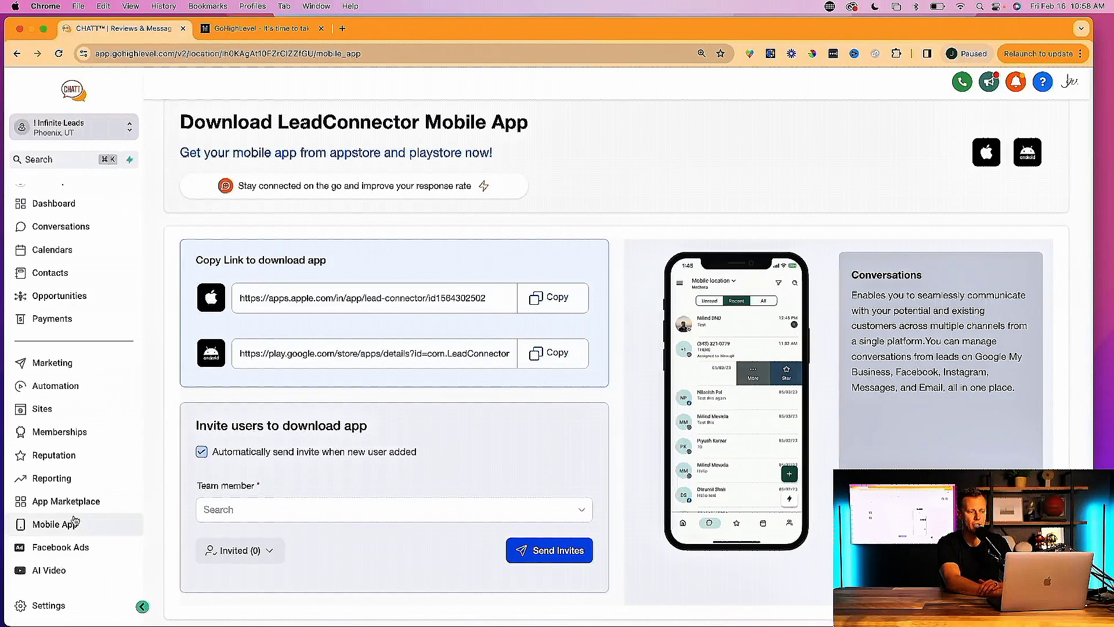
# Open the sub-account's Business Profile settings and look through the settings categories down to URL Redirects, Integrations and Tags.
pyautogui.click(49, 606)
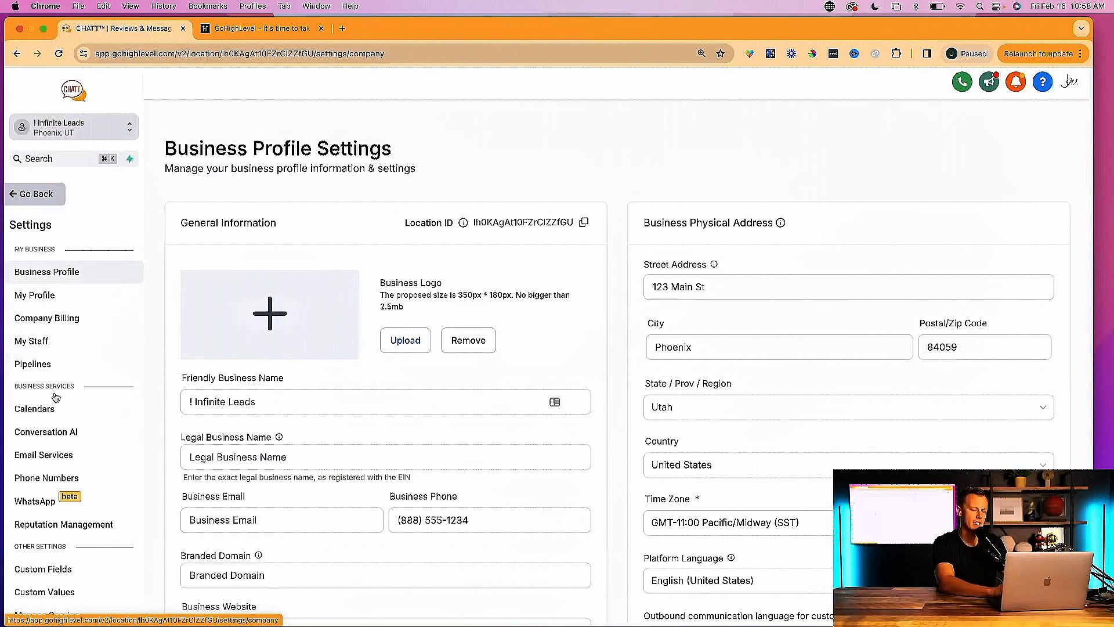
pyautogui.scroll(-3, 56, 397)
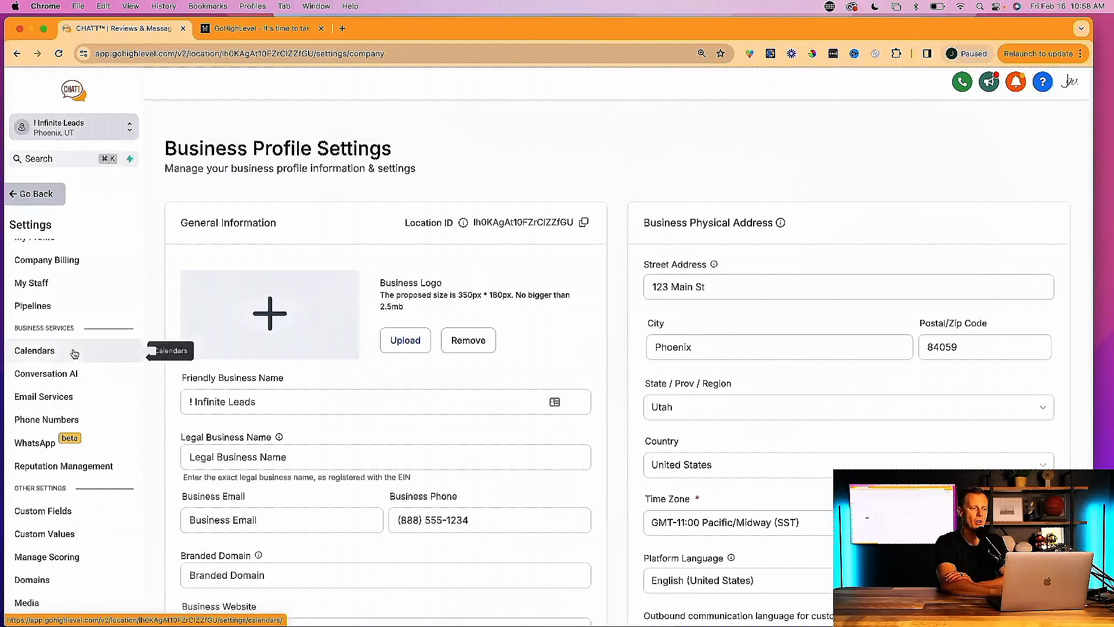
pyautogui.scroll(-3, 75, 394)
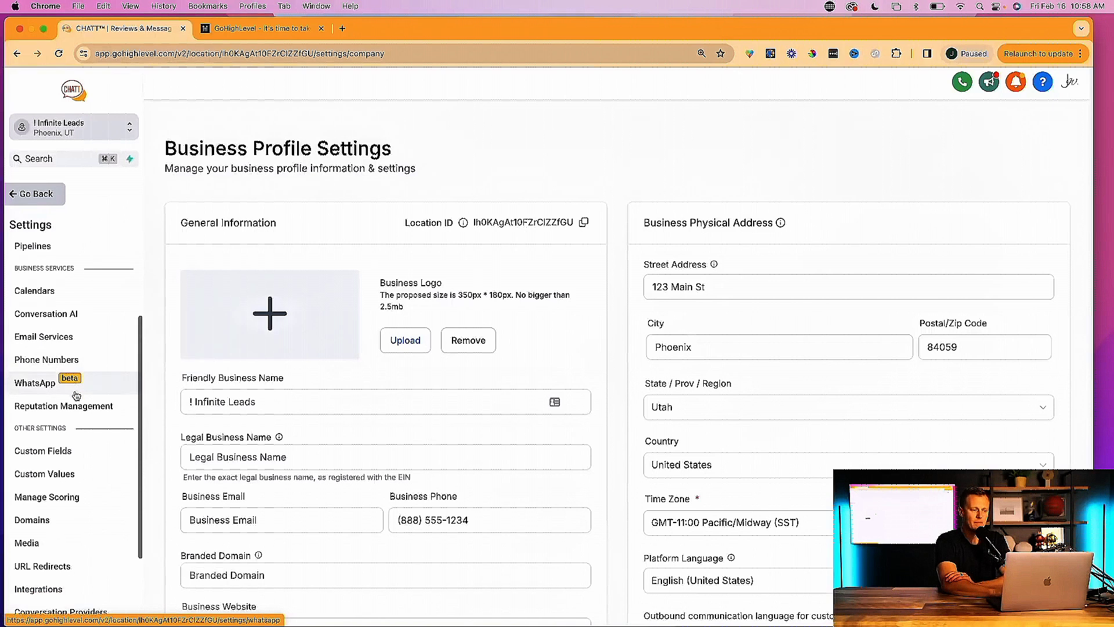
pyautogui.scroll(-1, 76, 394)
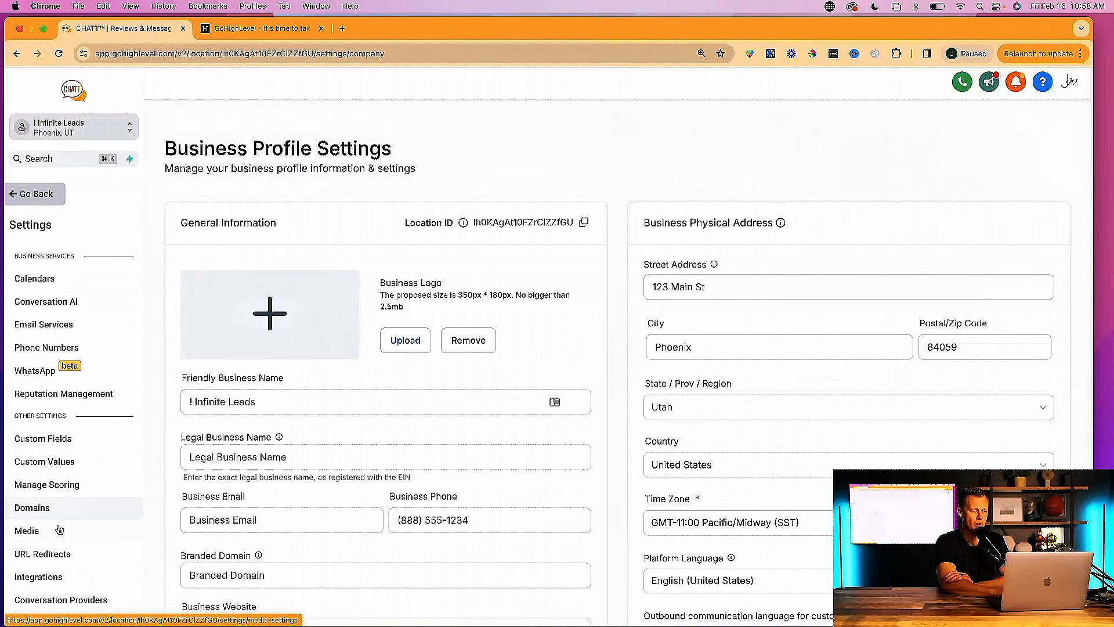
pyautogui.scroll(-1, 58, 529)
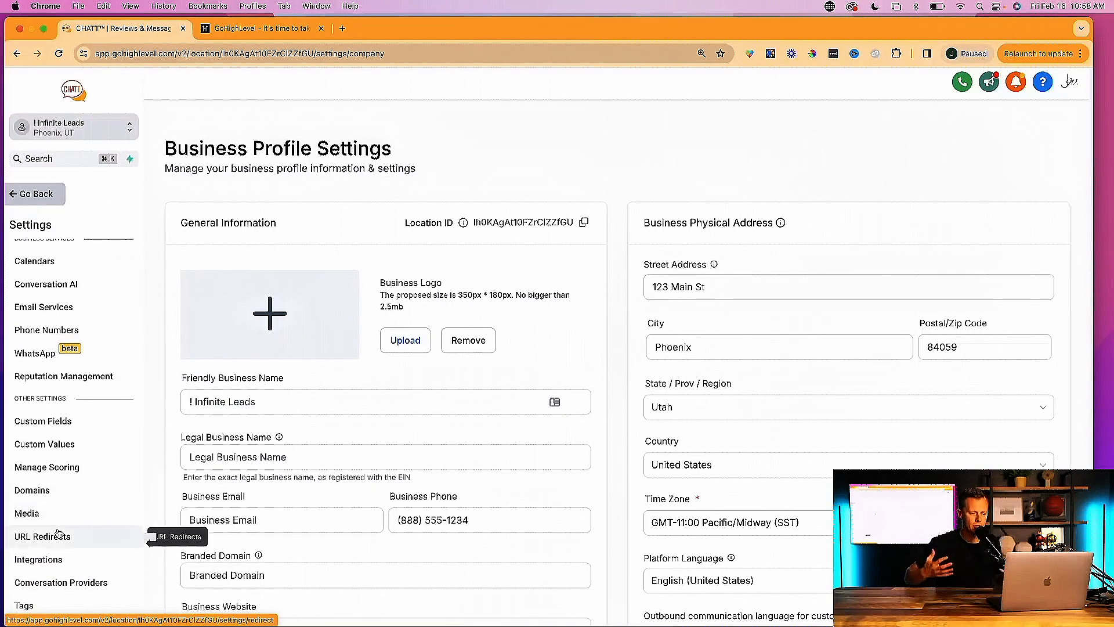